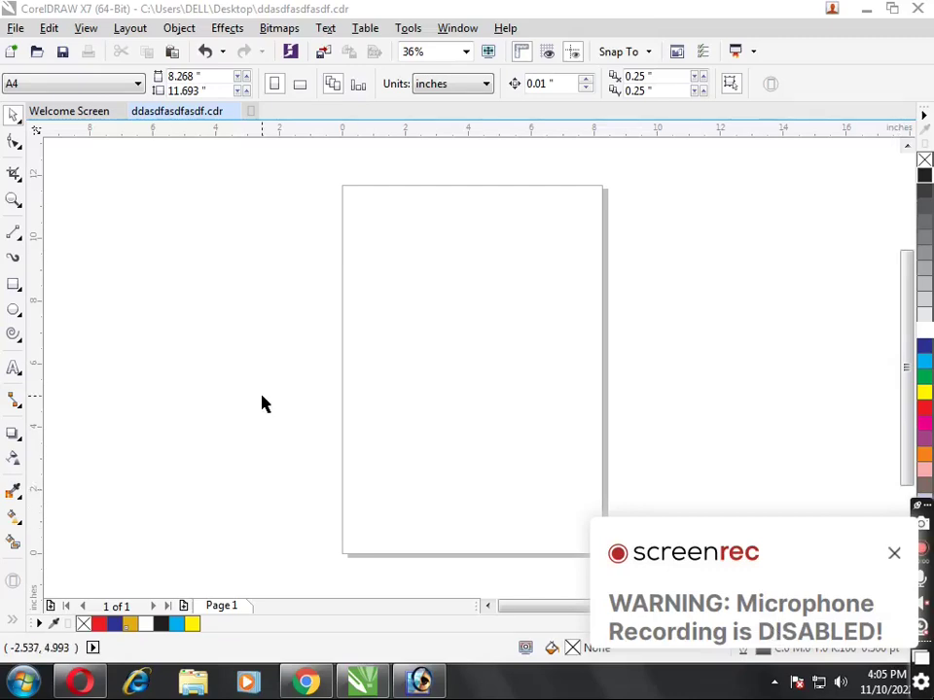
# - Add a letter S in Arial just left of the page, enlarge it, and make it bold
pyautogui.click(14, 367)
pyautogui.click(504, 337)
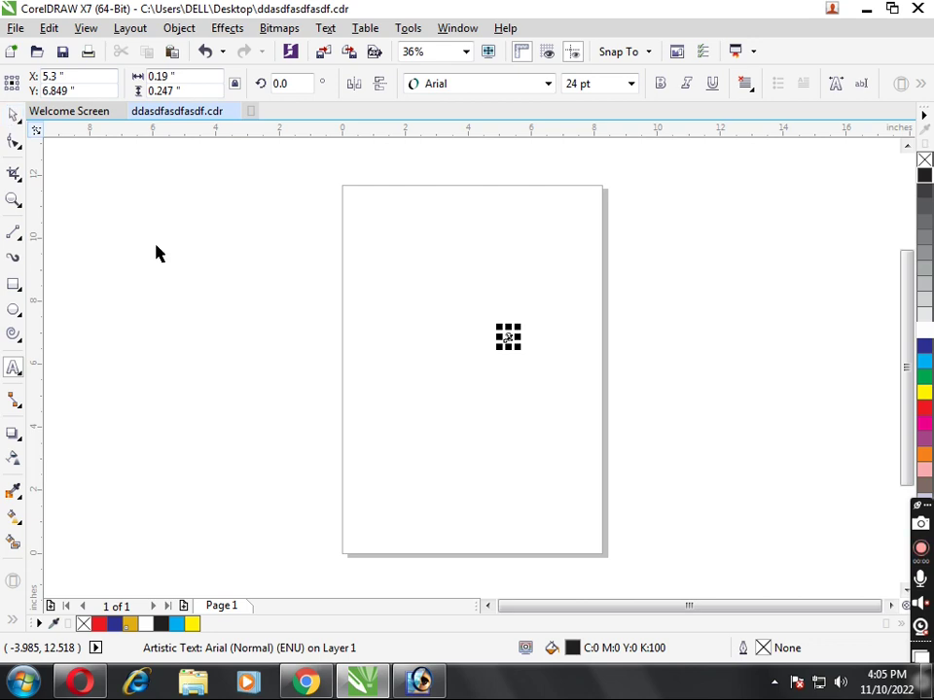
pyautogui.moveTo(518, 347)
pyautogui.mouseDown()
pyautogui.moveTo(551, 417)
pyautogui.moveTo(249, 355)
pyautogui.mouseUp()
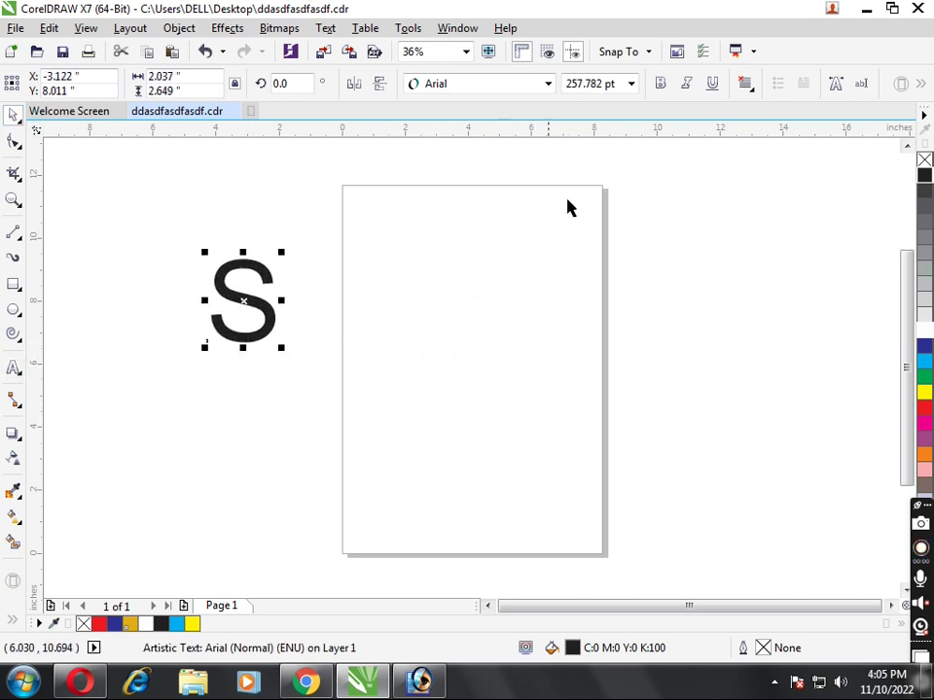
pyautogui.click(660, 84)
# - Set the S in Baskerville Old Face and move it onto the middle of the page
pyautogui.click(549, 84)
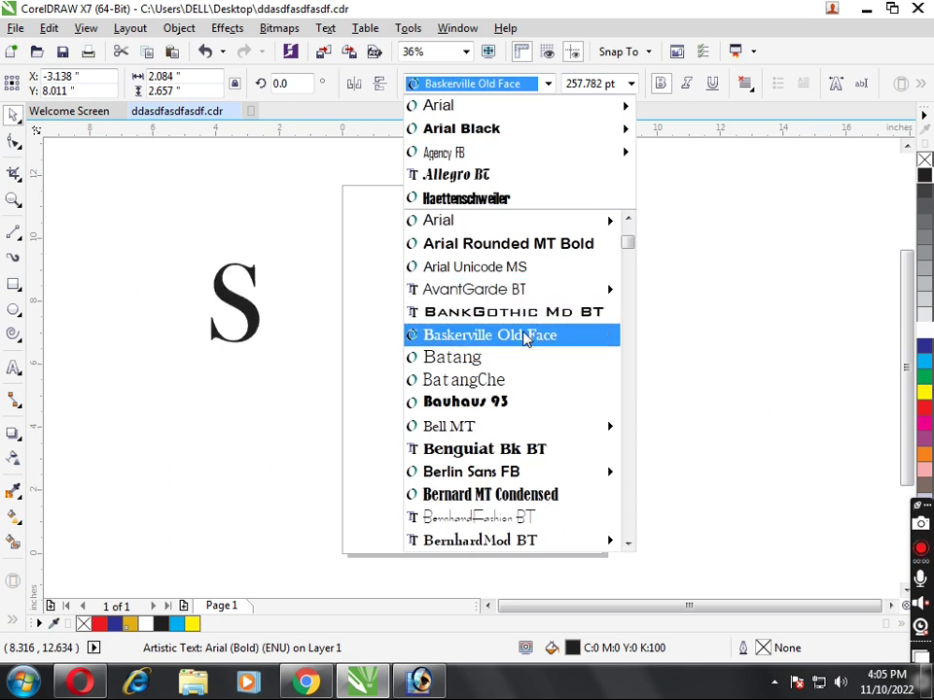
pyautogui.click(524, 337)
pyautogui.moveTo(243, 309)
pyautogui.mouseDown()
pyautogui.moveTo(419, 343)
pyautogui.moveTo(452, 336)
pyautogui.mouseUp()
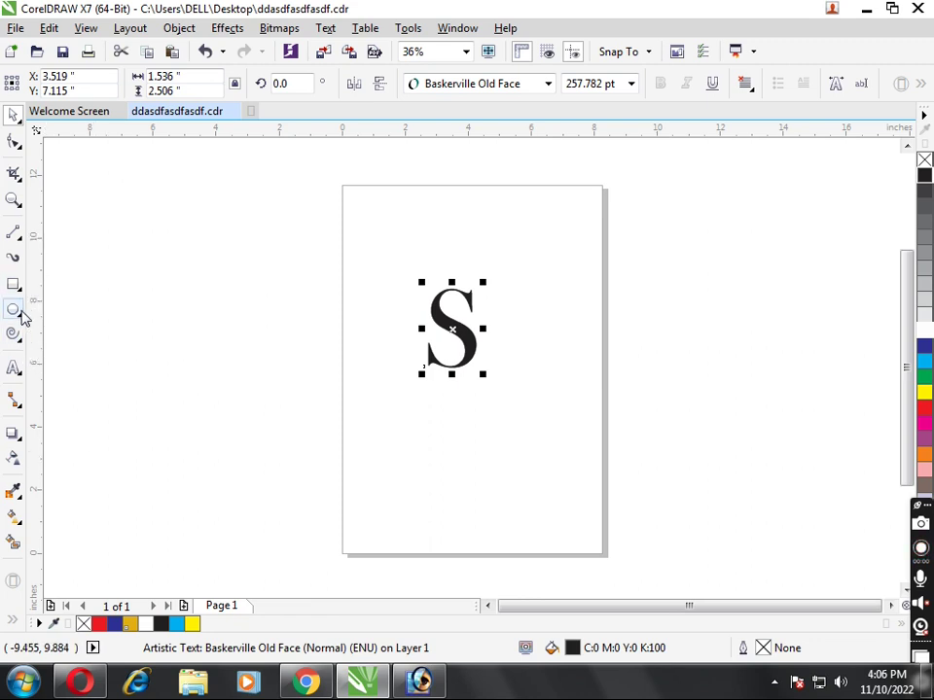
# - Draw a circle with the Ellipse tool and arrange it next to the S
pyautogui.click(14, 310)
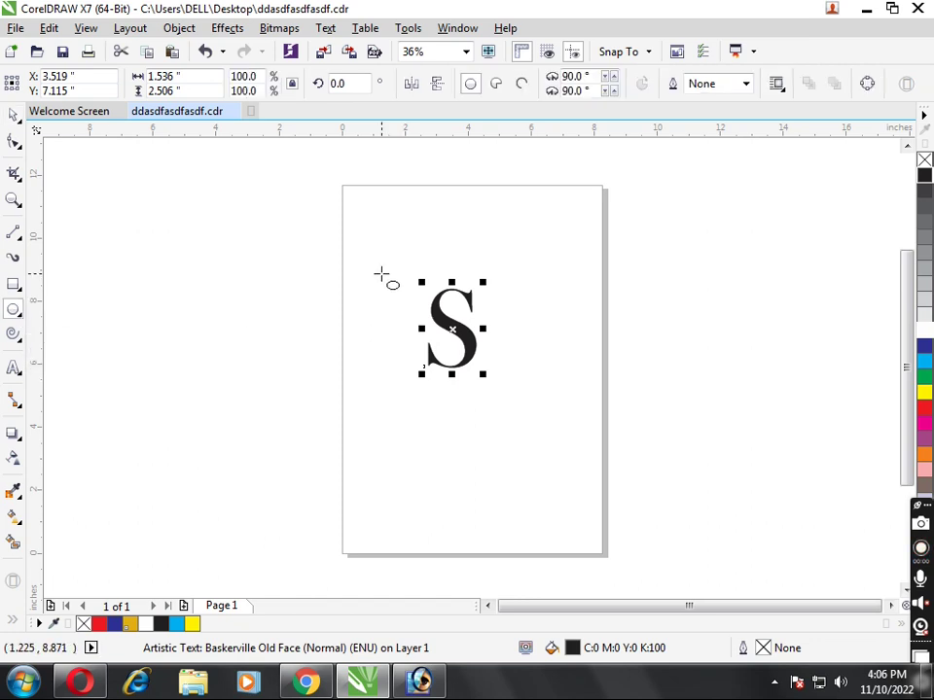
pyautogui.moveTo(383, 279); pyautogui.dragTo(476, 379)
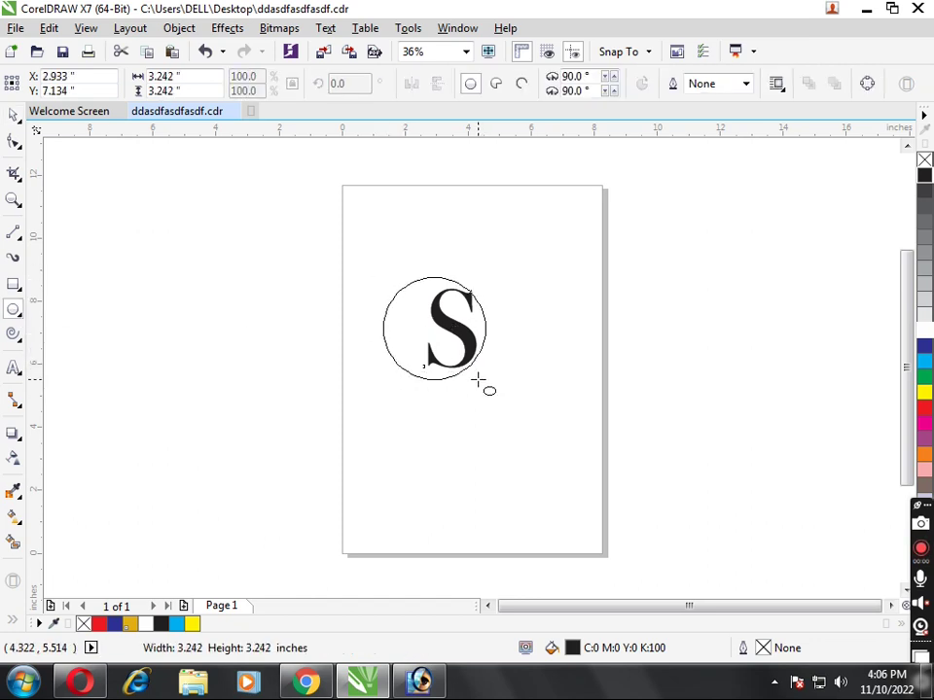
pyautogui.click(13, 115)
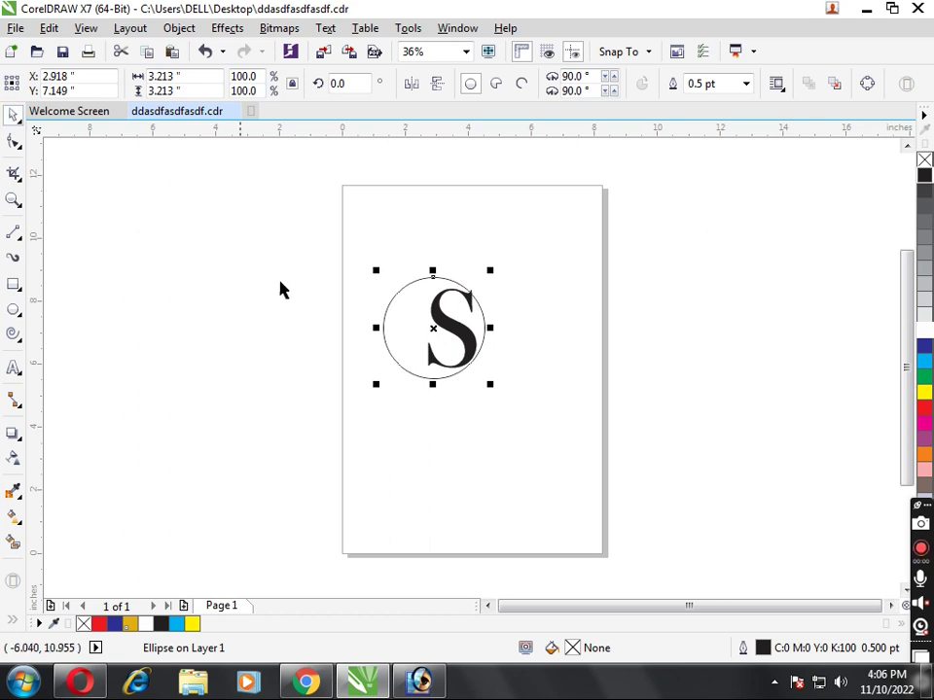
pyautogui.click(298, 297)
pyautogui.moveTo(384, 329); pyautogui.dragTo(502, 346)
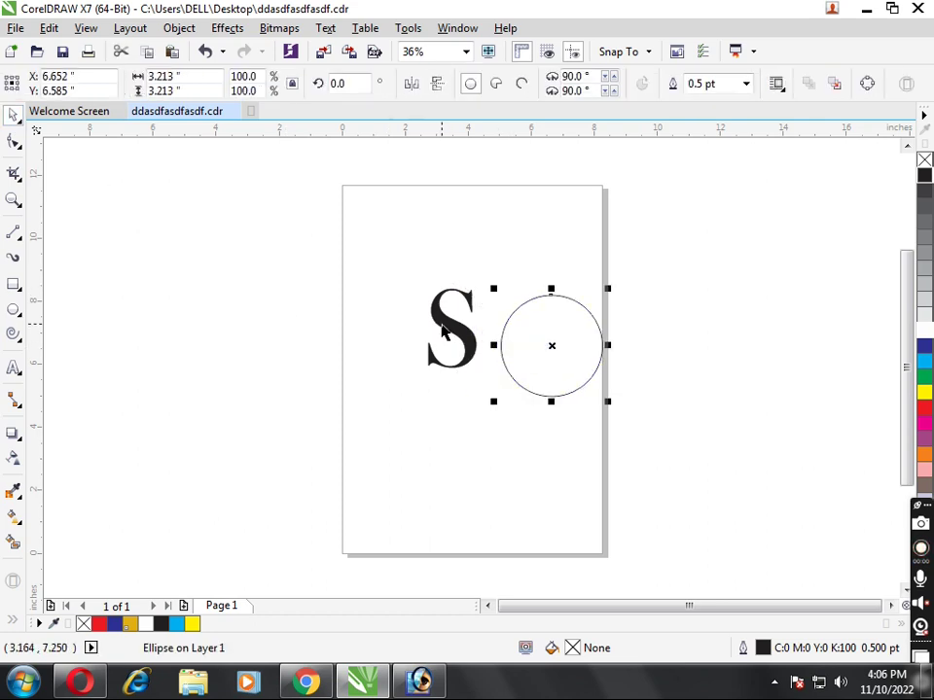
pyautogui.click(442, 323)
pyautogui.moveTo(442, 322); pyautogui.dragTo(450, 345)
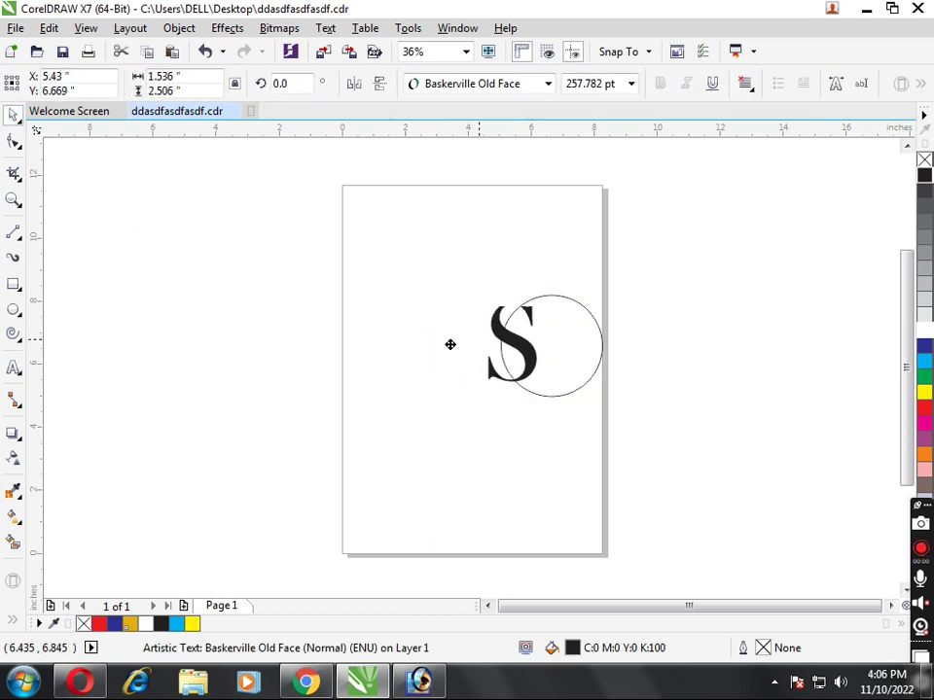
# - Align the S and circle on their horizontal and vertical centres (C, E)
pyautogui.keyDown('shift'); pyautogui.click(523, 351); pyautogui.keyUp('shift')
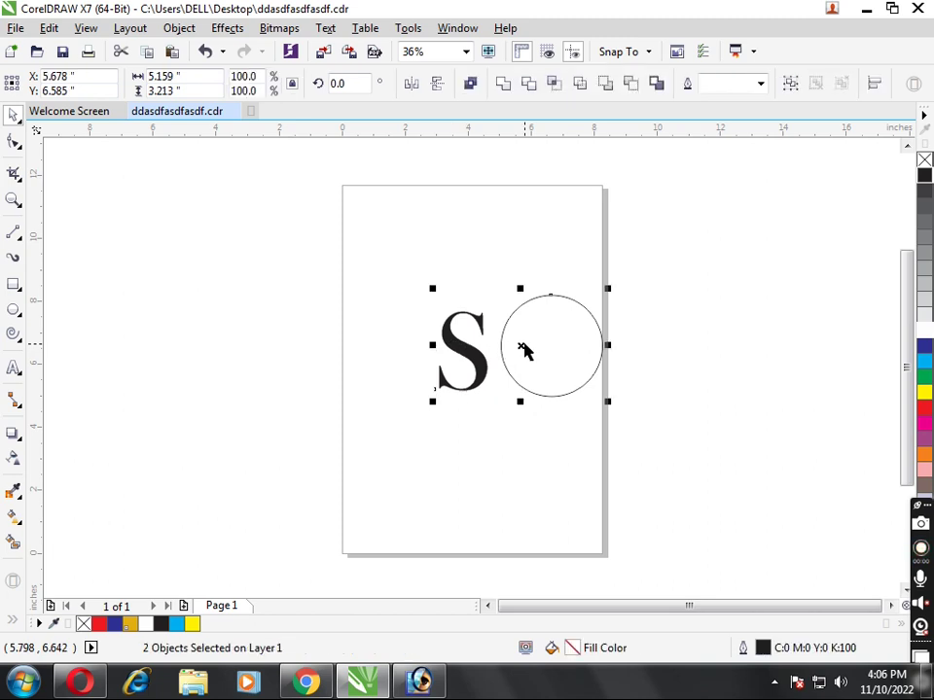
pyautogui.click(363, 487)
pyautogui.click(462, 350)
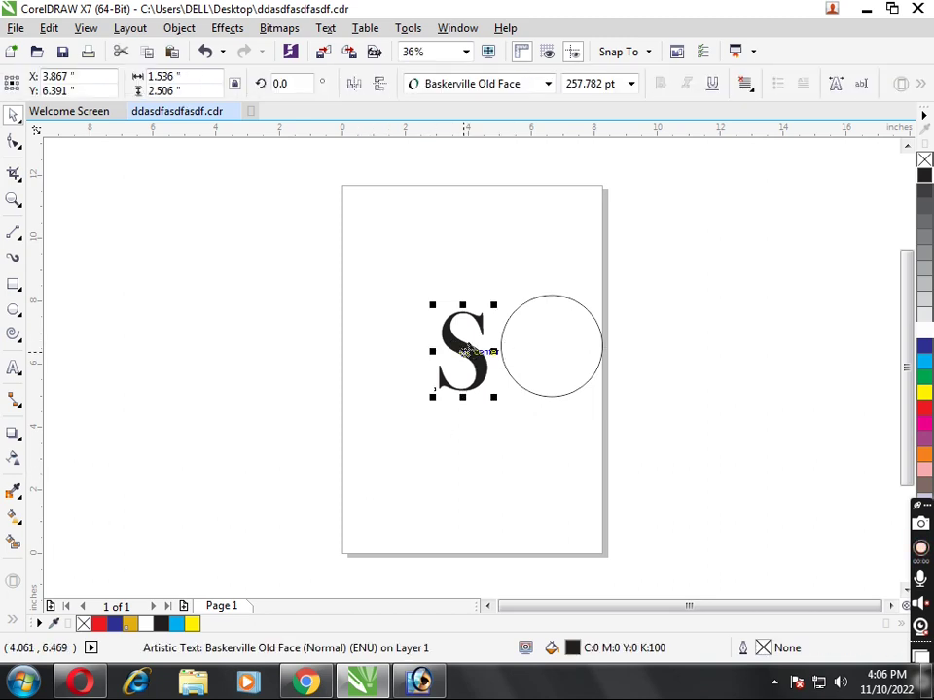
pyautogui.keyDown('shift'); pyautogui.click(526, 345); pyautogui.keyUp('shift')
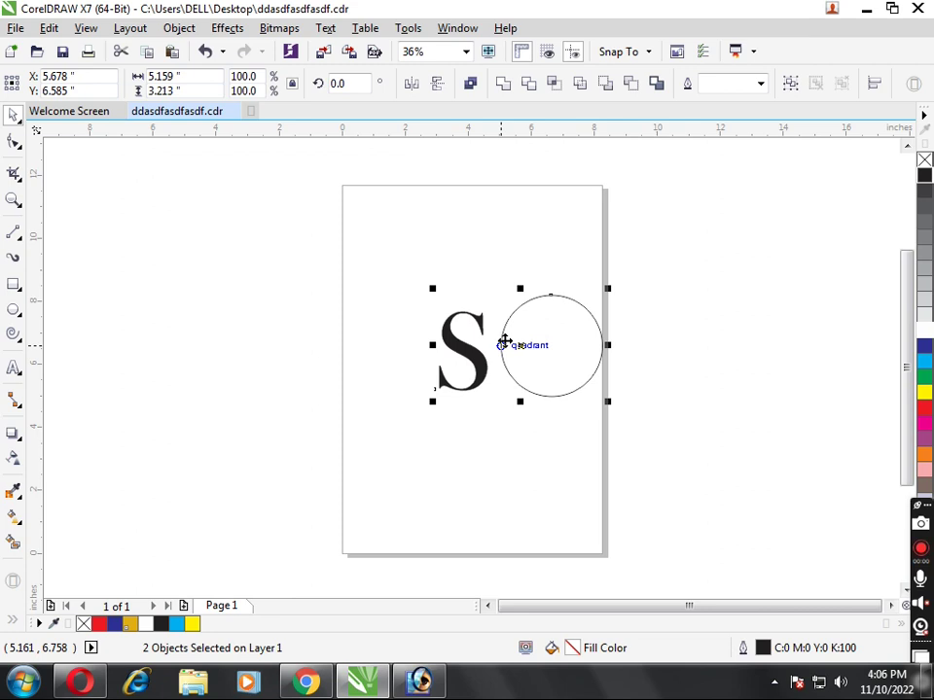
pyautogui.press('c')
pyautogui.press('e')
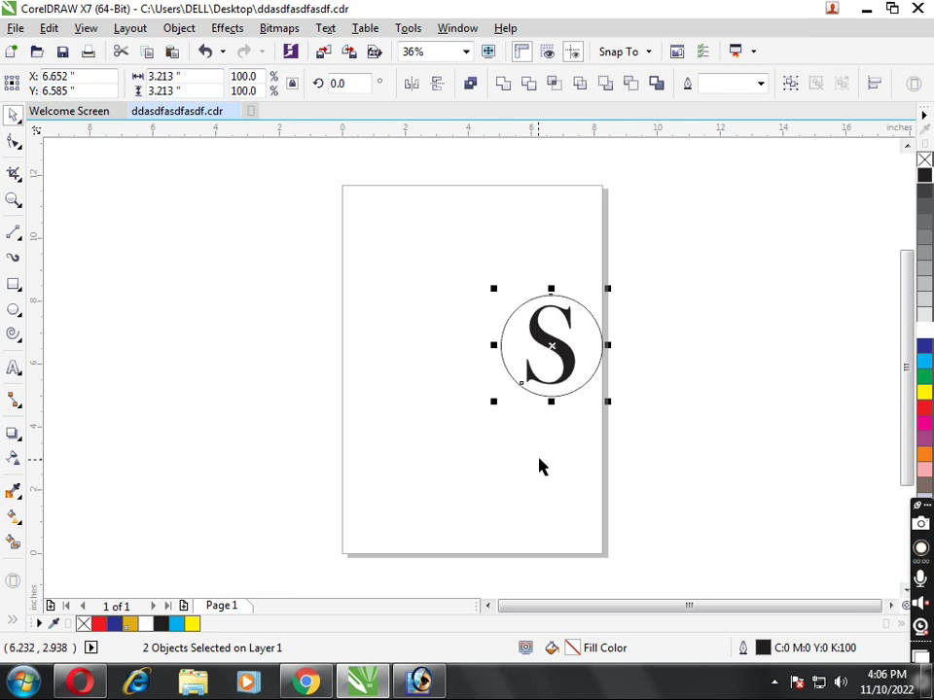
pyautogui.click(541, 466)
pyautogui.click(547, 369)
# - Scale the circle to 75.7% (about 2.43 in) to hug the S, zoomed to fit
pyautogui.moveTo(607, 403); pyautogui.dragTo(596, 391)
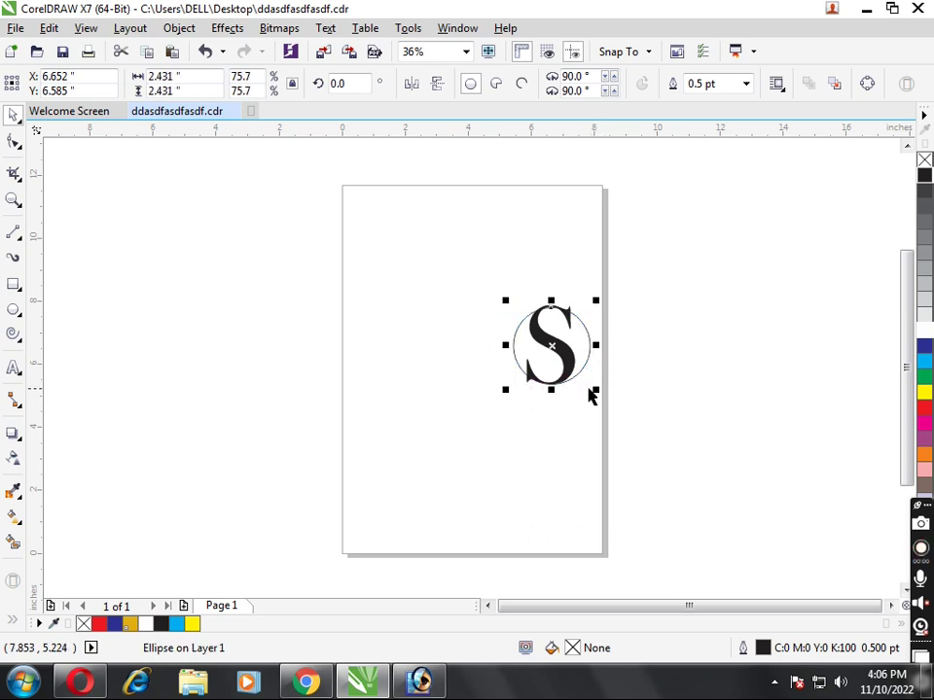
pyautogui.hotkey('shift', 'F2')
pyautogui.press('Down')
pyautogui.press('Down')
pyautogui.press('Up')
pyautogui.press('Up')
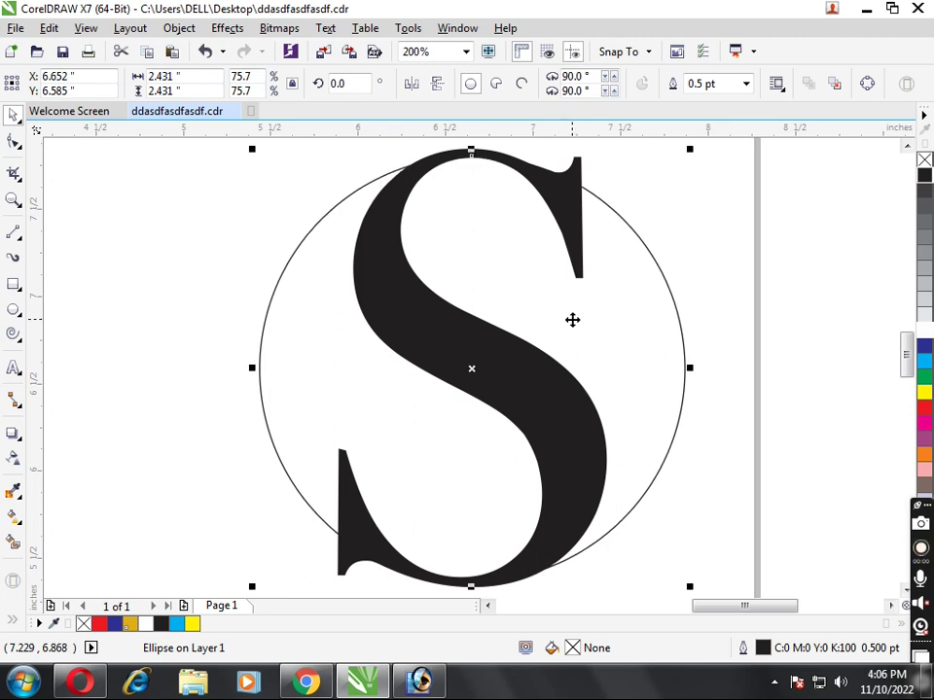
pyautogui.click(144, 272)
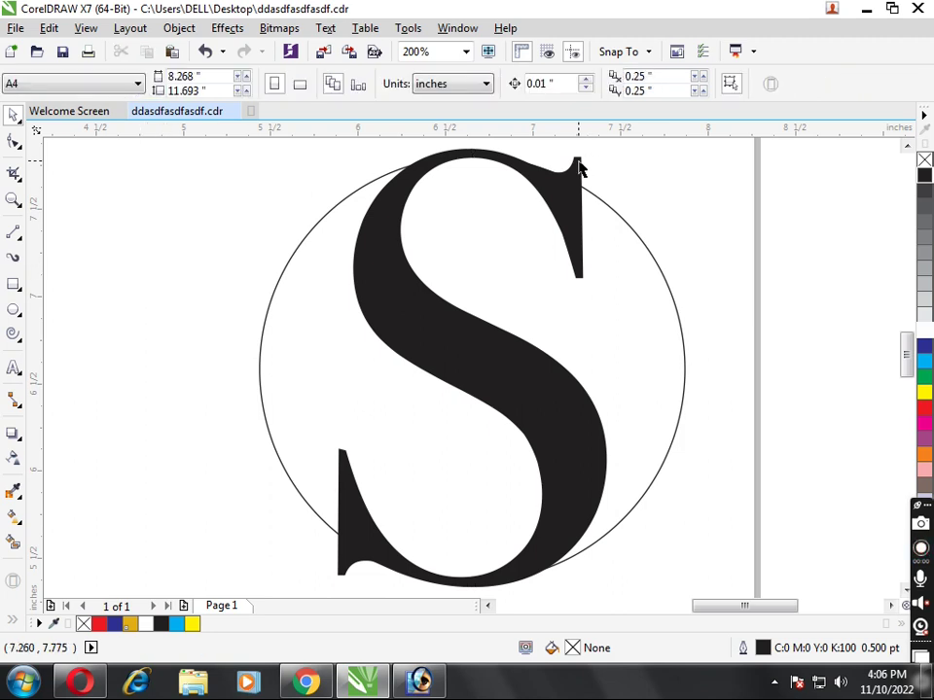
pyautogui.click(577, 161)
pyautogui.click(230, 28)
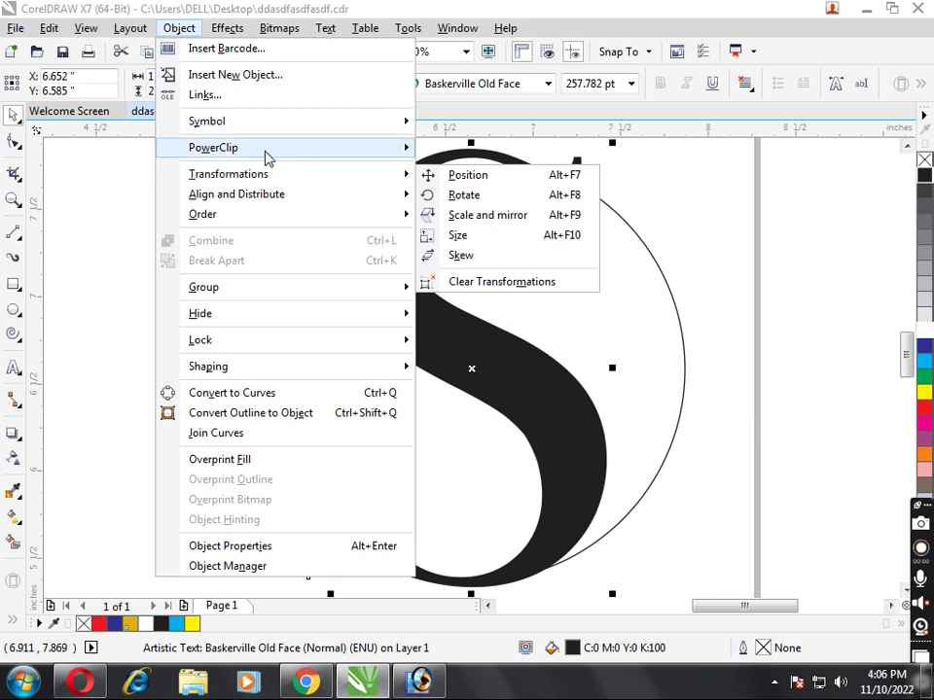
pyautogui.moveTo(213, 148)
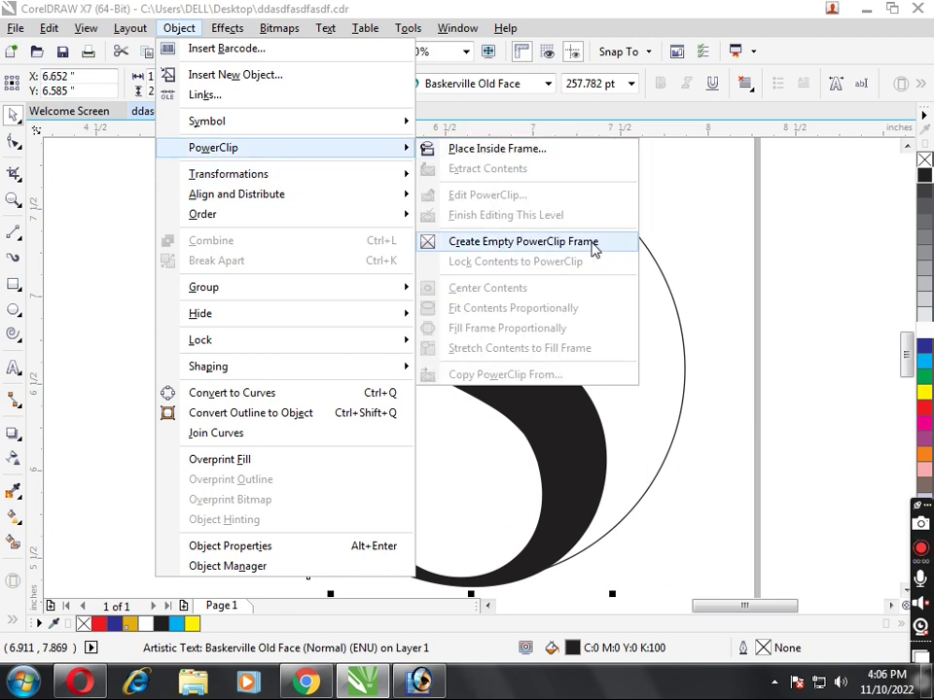
# - Place the S inside the circle as a PowerClip frame
pyautogui.click(546, 151)
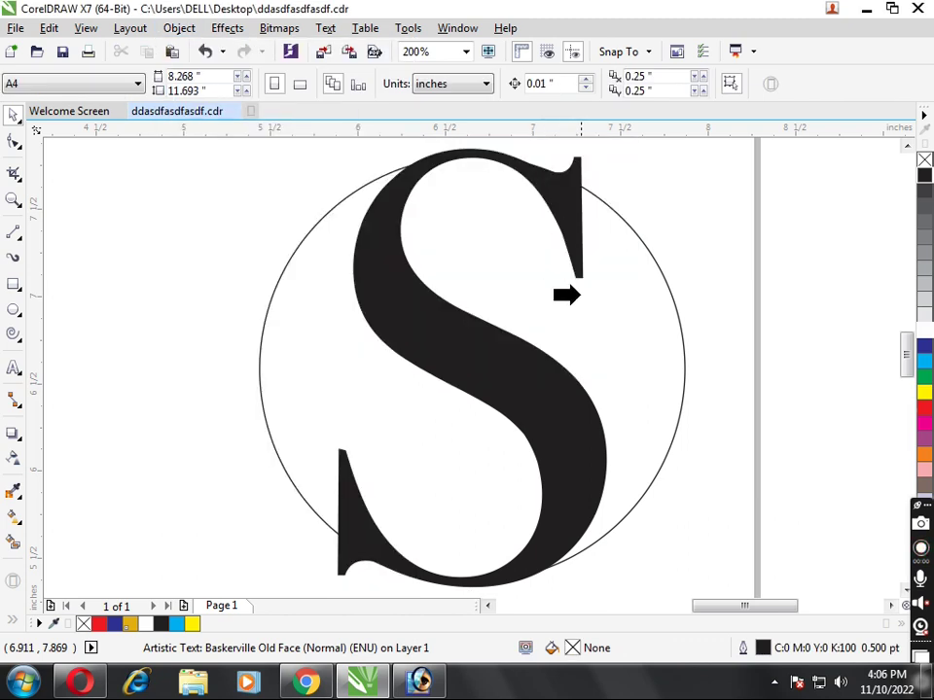
pyautogui.click(580, 296)
pyautogui.rightClick(415, 331)
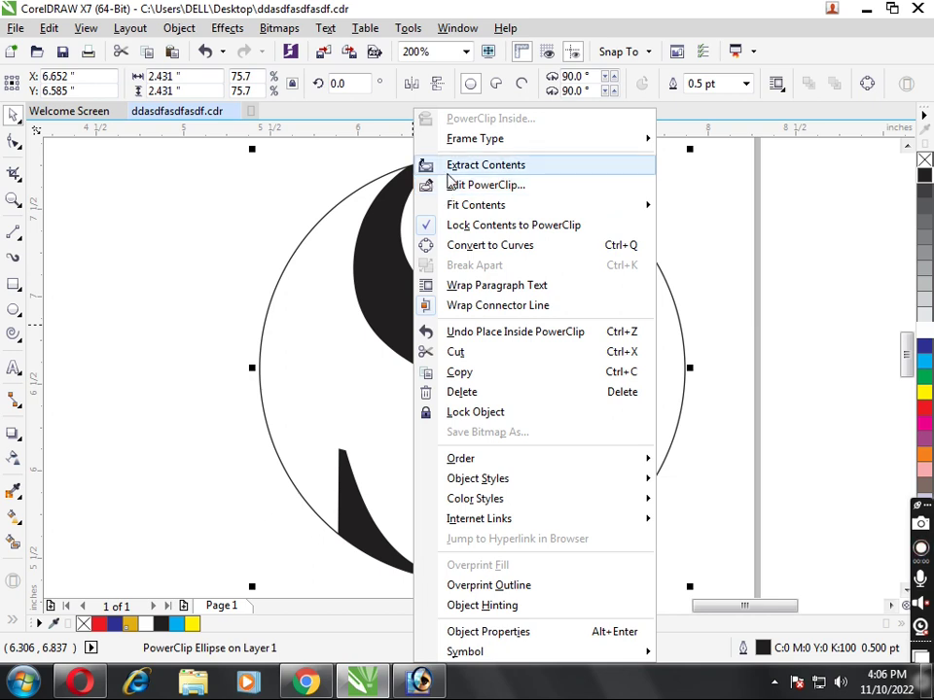
pyautogui.moveTo(476, 138)
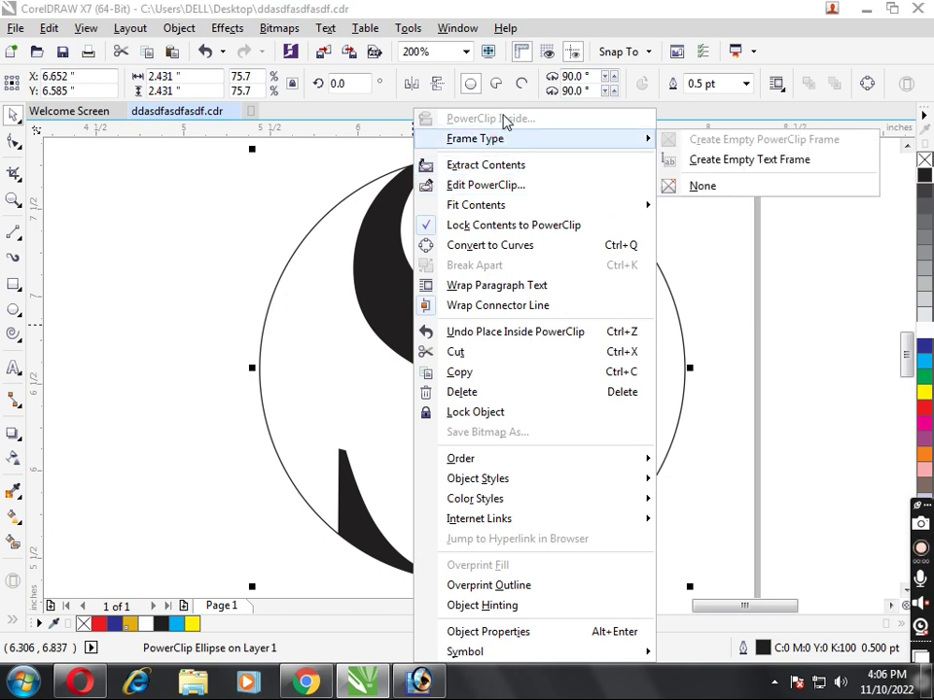
pyautogui.click(225, 364)
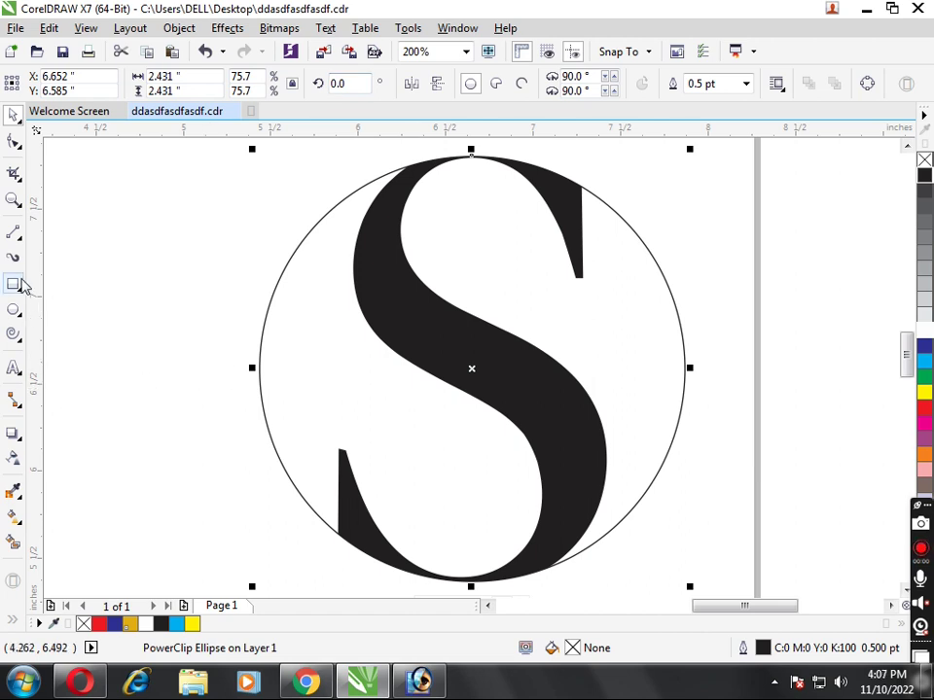
# - Try a blue Smart Fill on the clipped circle, then undo it
pyautogui.click(12, 545)
pyautogui.click(337, 367)
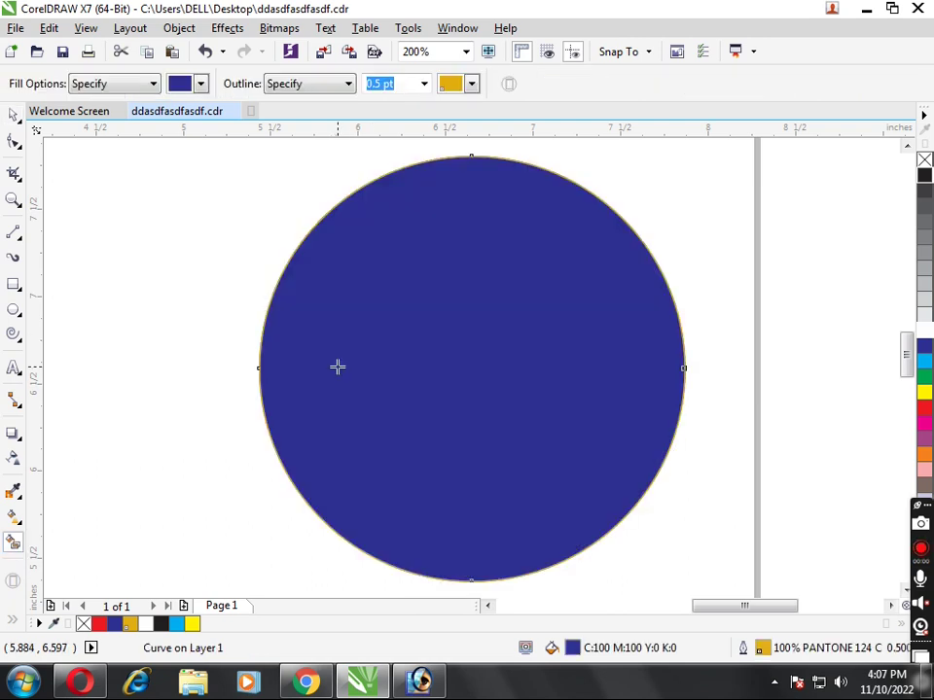
pyautogui.hotkey('ctrl', 'z')
pyautogui.press('space')
pyautogui.rightClick(339, 368)
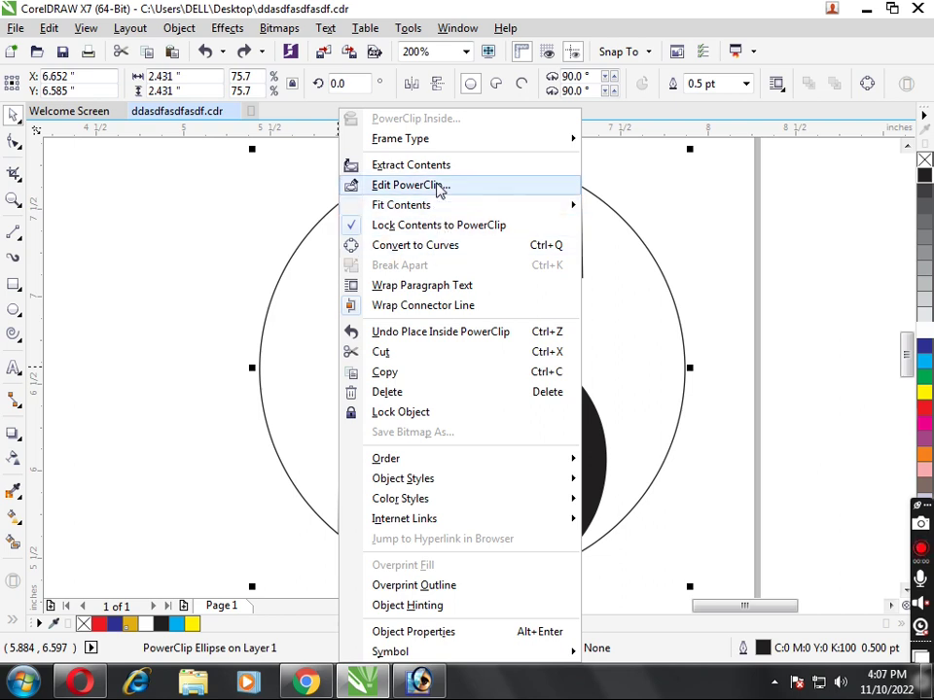
# - Edit the PowerClip contents so the whole S shows again, then reselect the circle
pyautogui.click(461, 186)
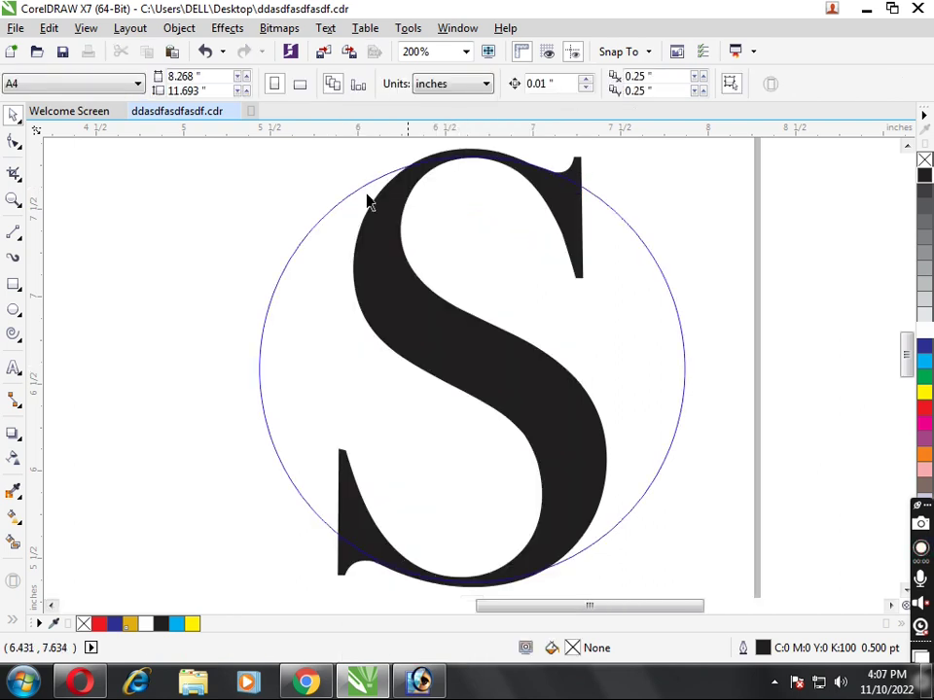
pyautogui.click(12, 491)
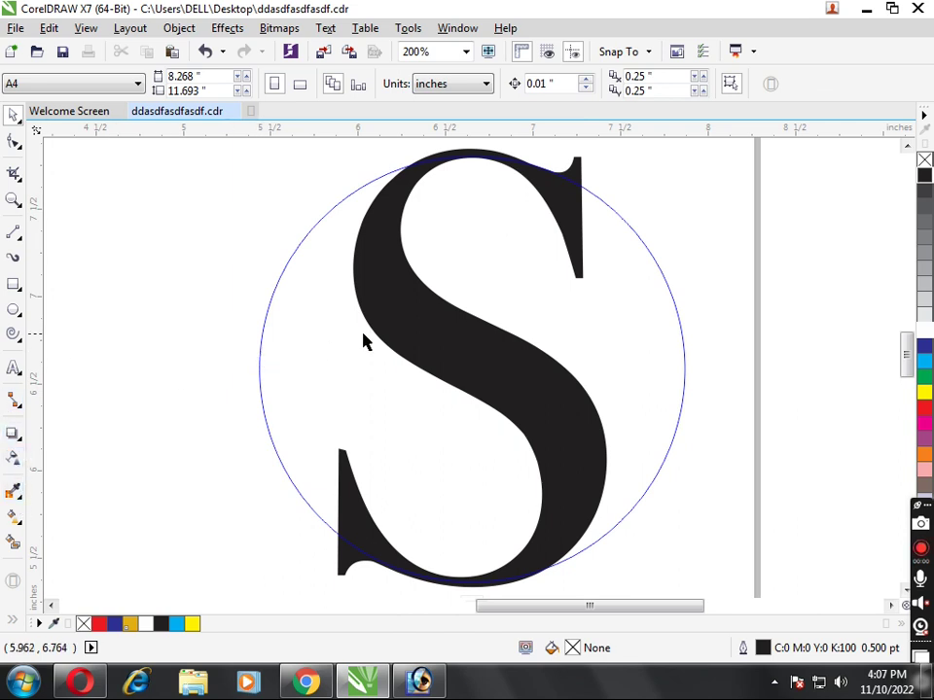
pyautogui.click(519, 392)
pyautogui.click(516, 387)
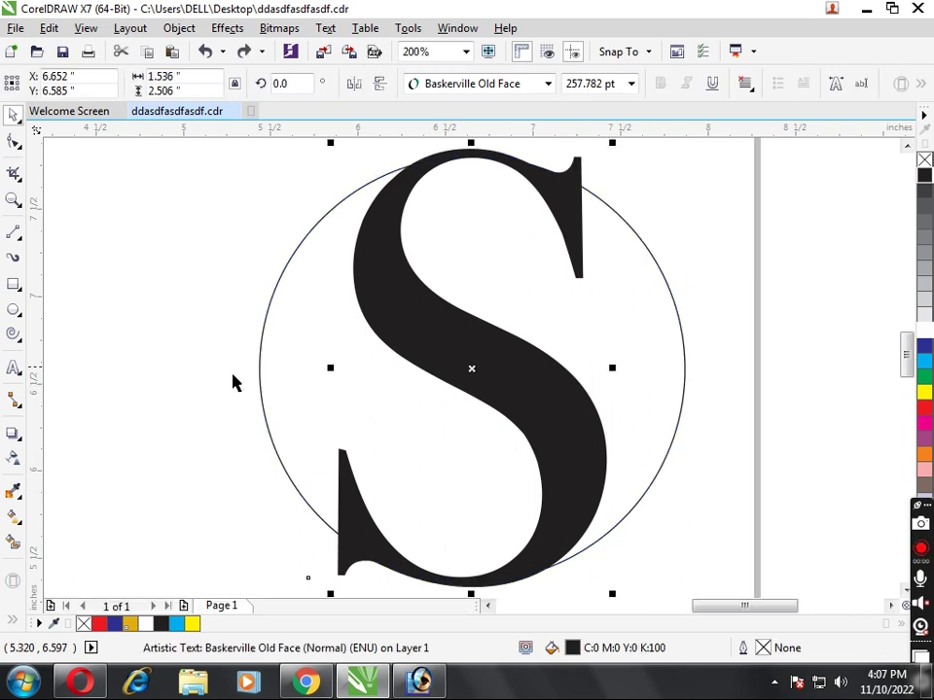
pyautogui.click(176, 352)
pyautogui.click(260, 355)
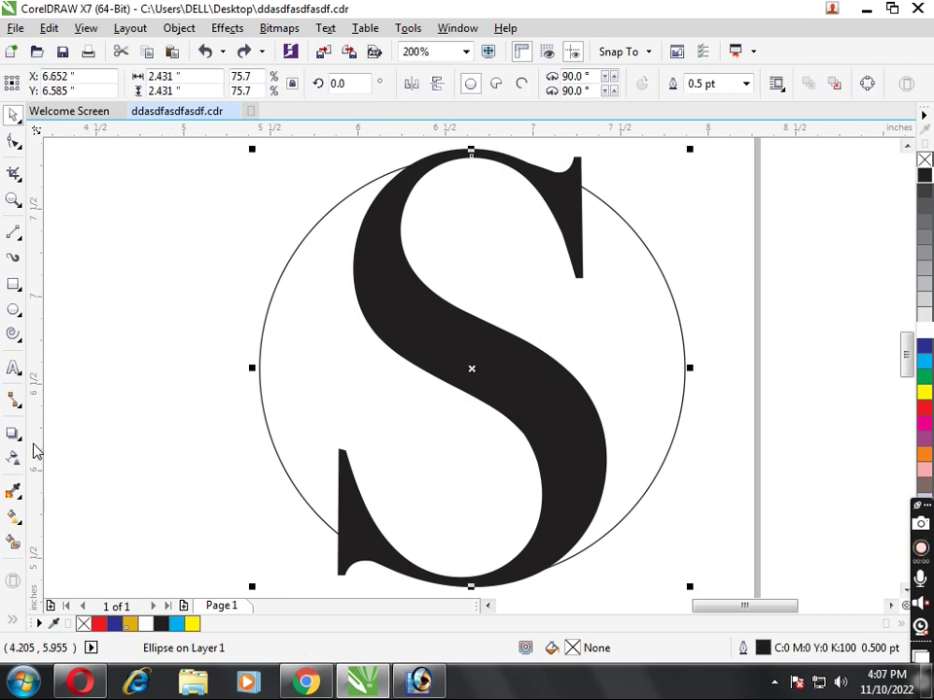
pyautogui.click(323, 327)
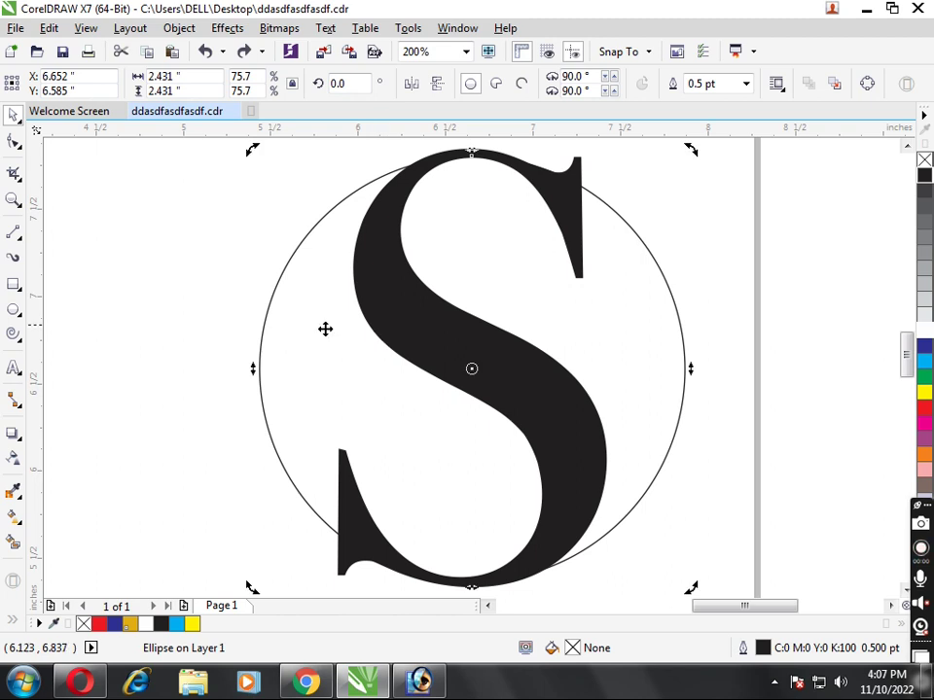
pyautogui.click(844, 253)
pyautogui.click(577, 166)
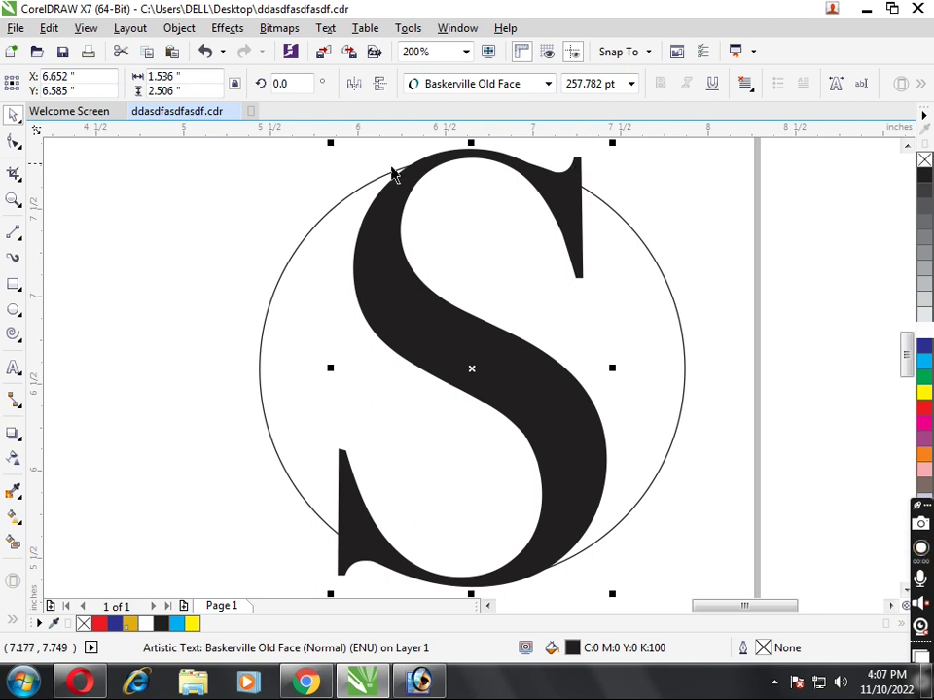
pyautogui.click(264, 302)
pyautogui.click(266, 326)
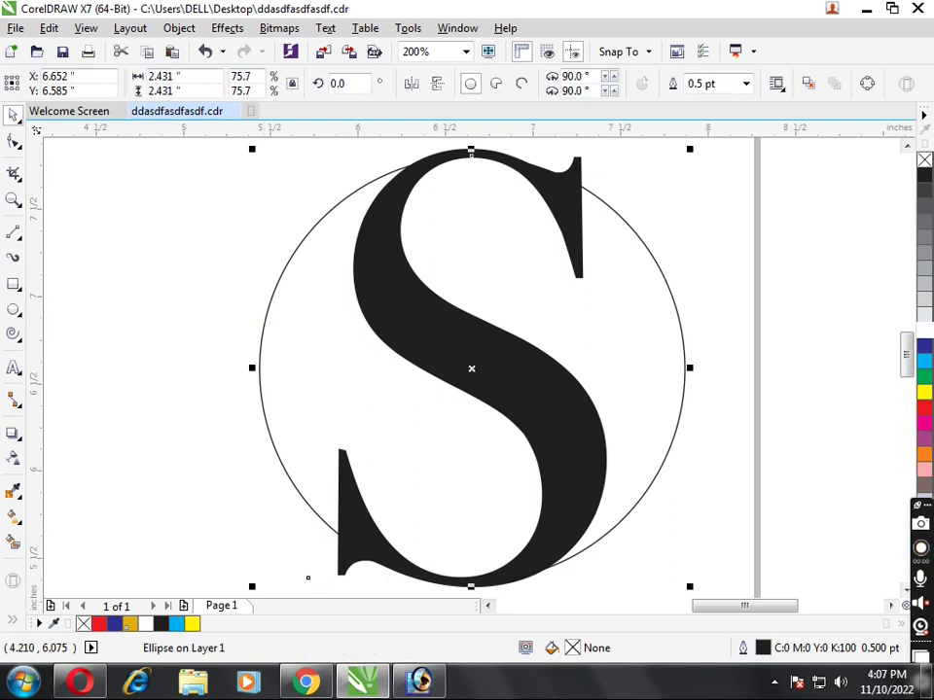
# - Smart Fill every empty region around the S inside the circle with blue
pyautogui.click(13, 547)
pyautogui.click(304, 361)
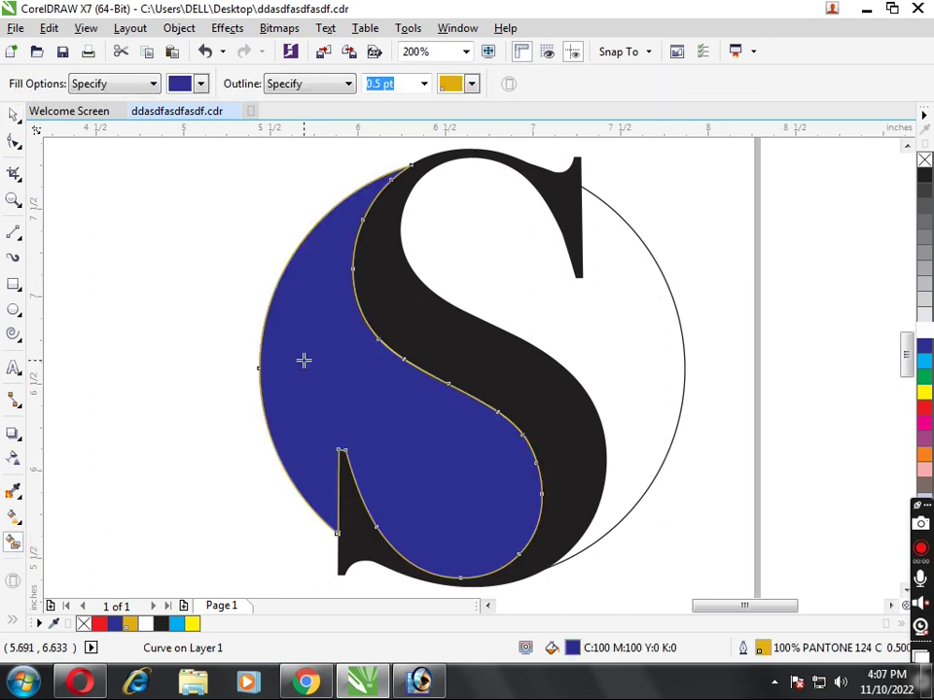
pyautogui.click(469, 283)
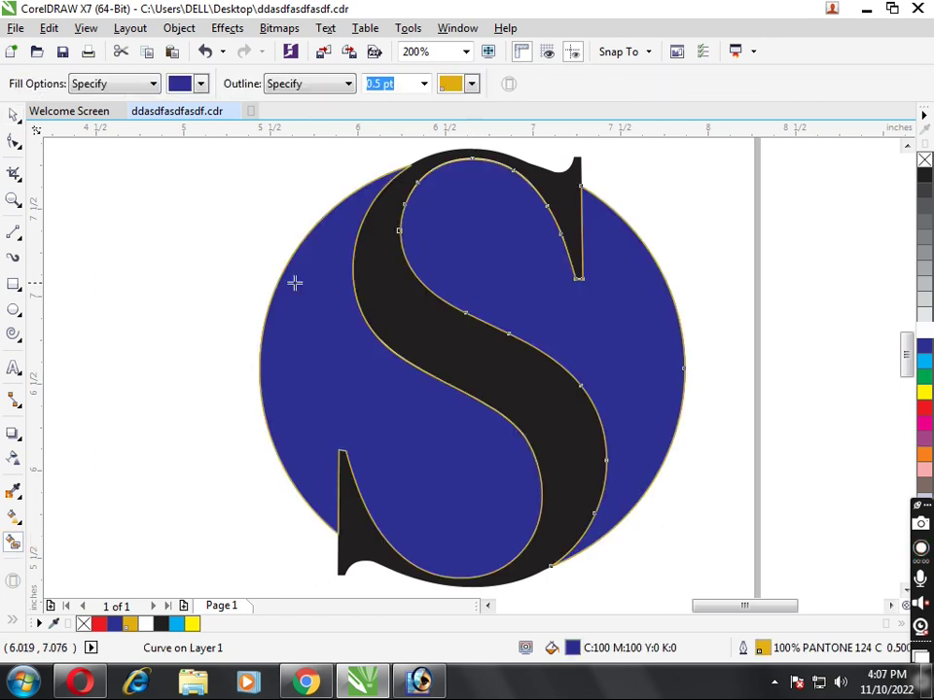
pyautogui.click(14, 114)
pyautogui.click(234, 239)
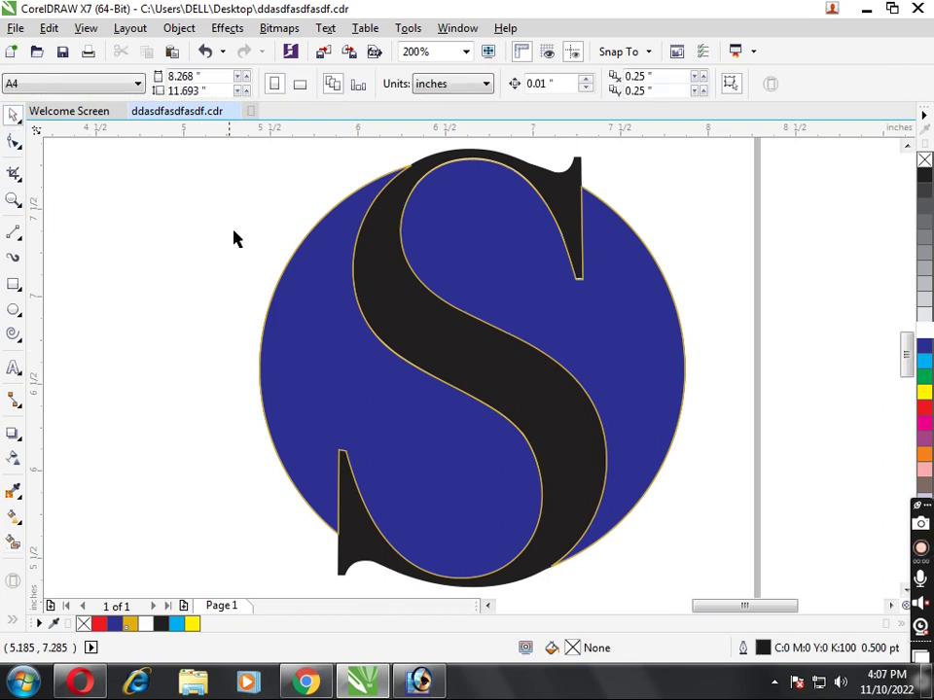
pyautogui.click(384, 248)
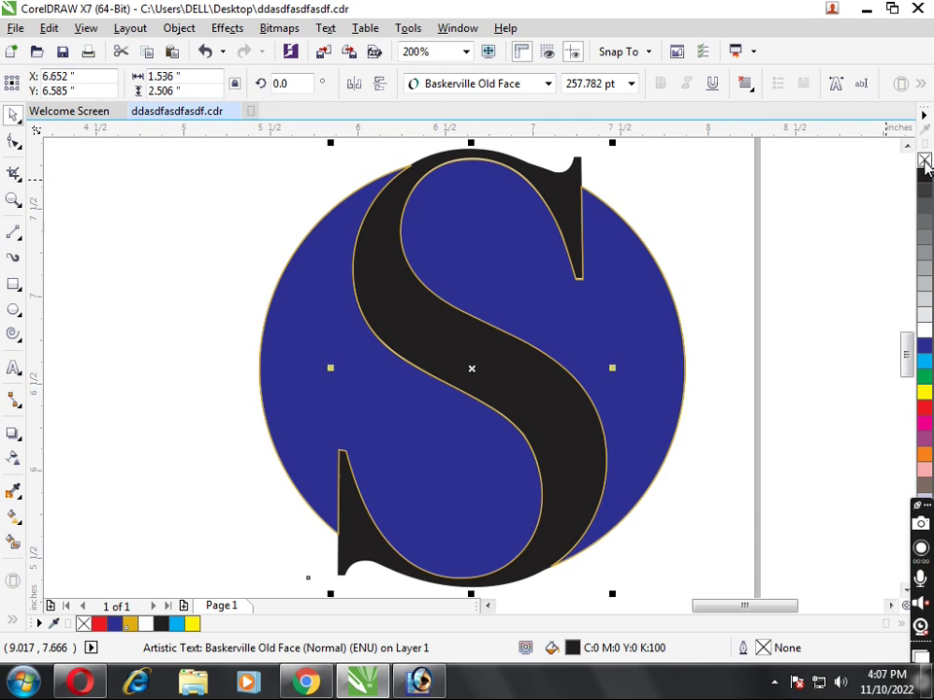
# - Give the S no fill so it reads white, and colour the right-hand shape red
pyautogui.click(924, 161)
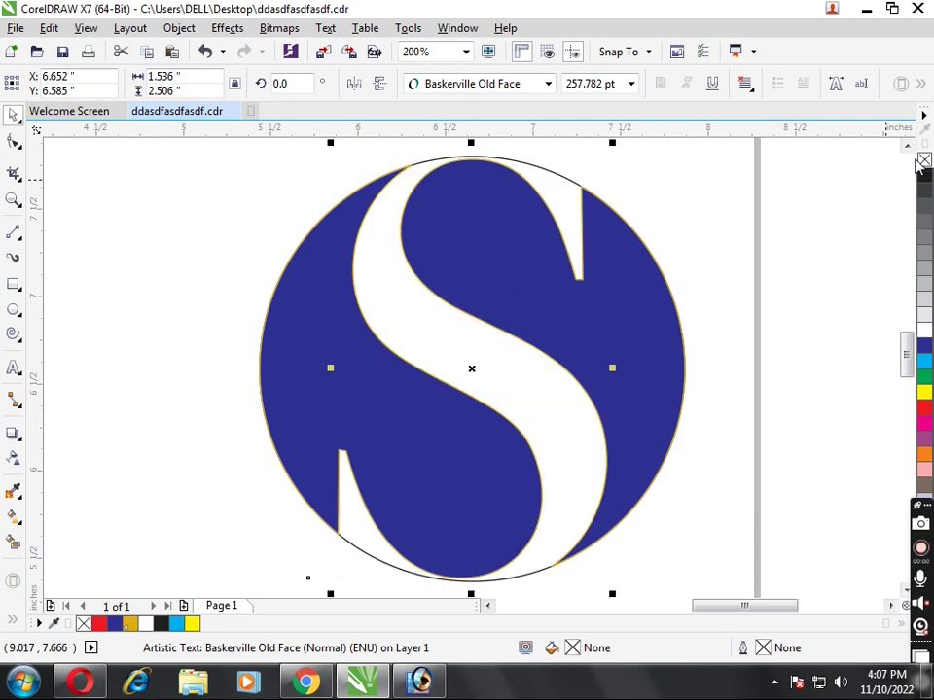
pyautogui.click(751, 457)
pyautogui.click(625, 358)
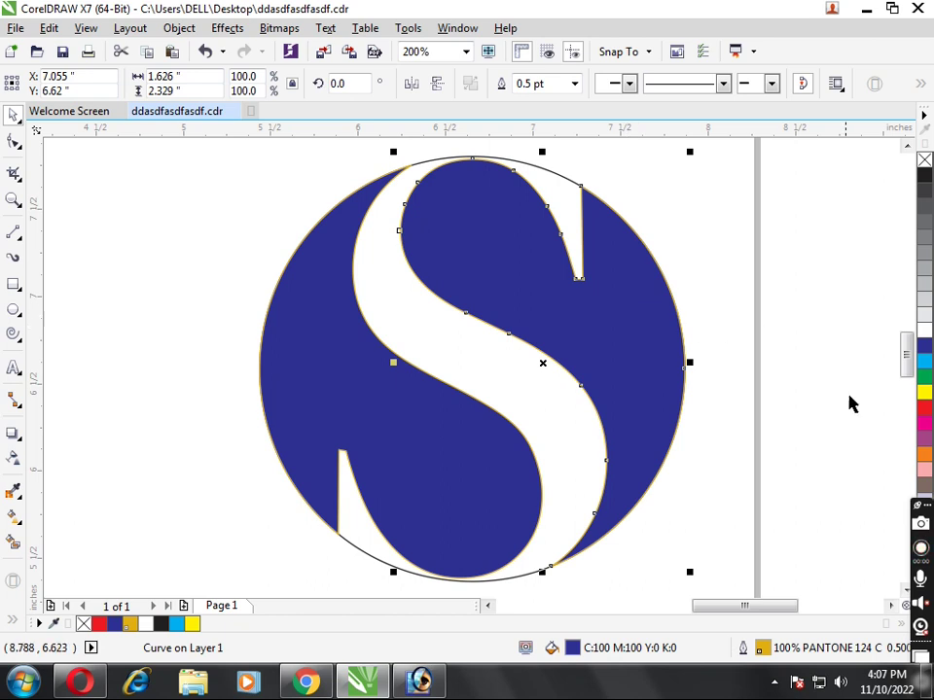
pyautogui.click(924, 407)
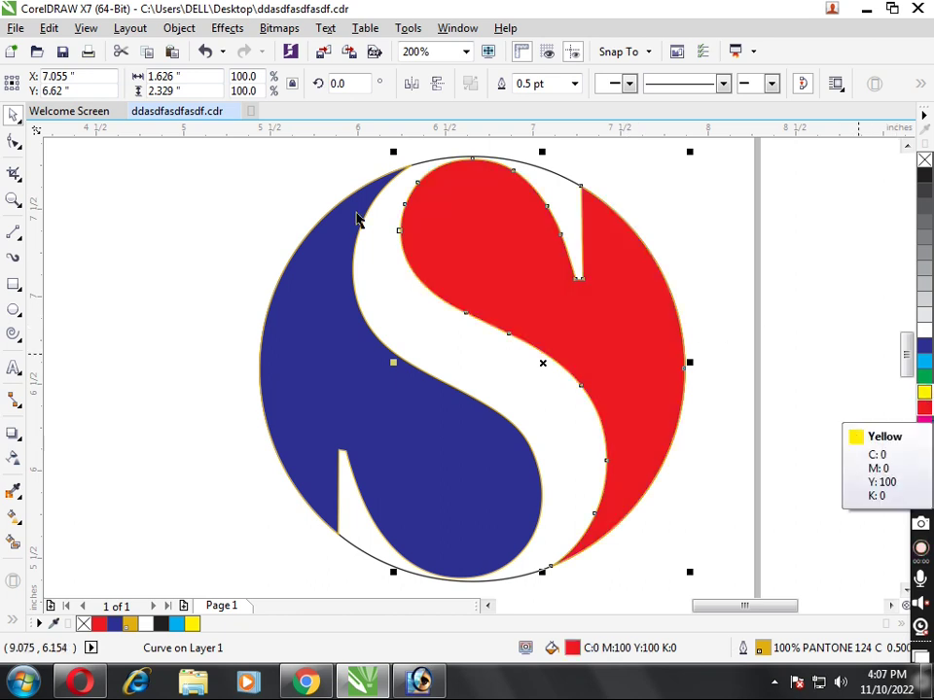
pyautogui.click(14, 516)
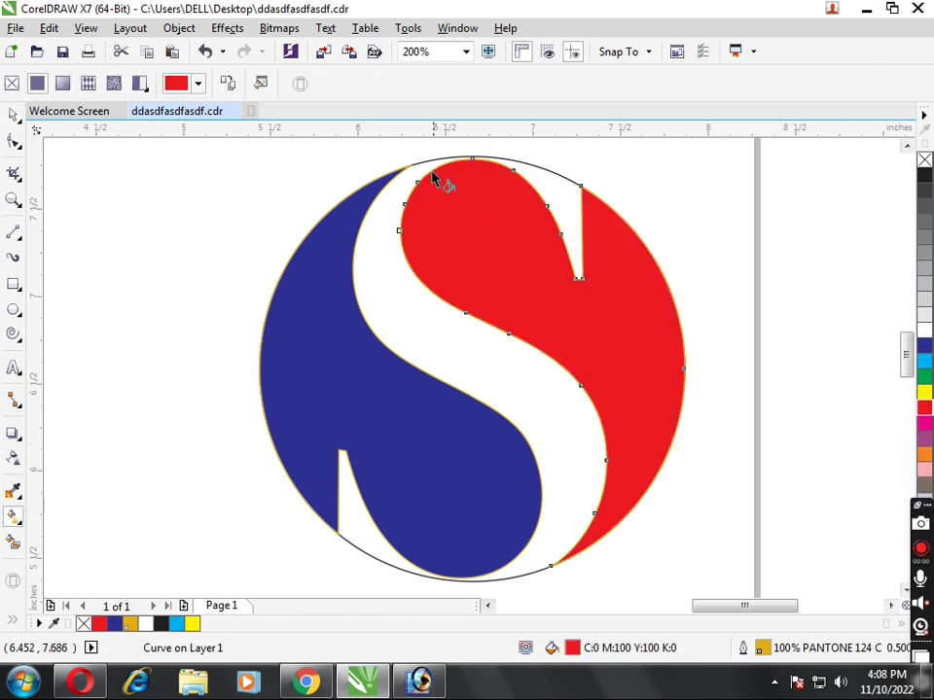
# - Give the red shape an elliptical red-to-white fountain fill, adjusting its centre and edge
pyautogui.moveTo(425, 161)
pyautogui.mouseDown()
pyautogui.moveTo(660, 499)
pyautogui.moveTo(655, 488)
pyautogui.mouseUp()
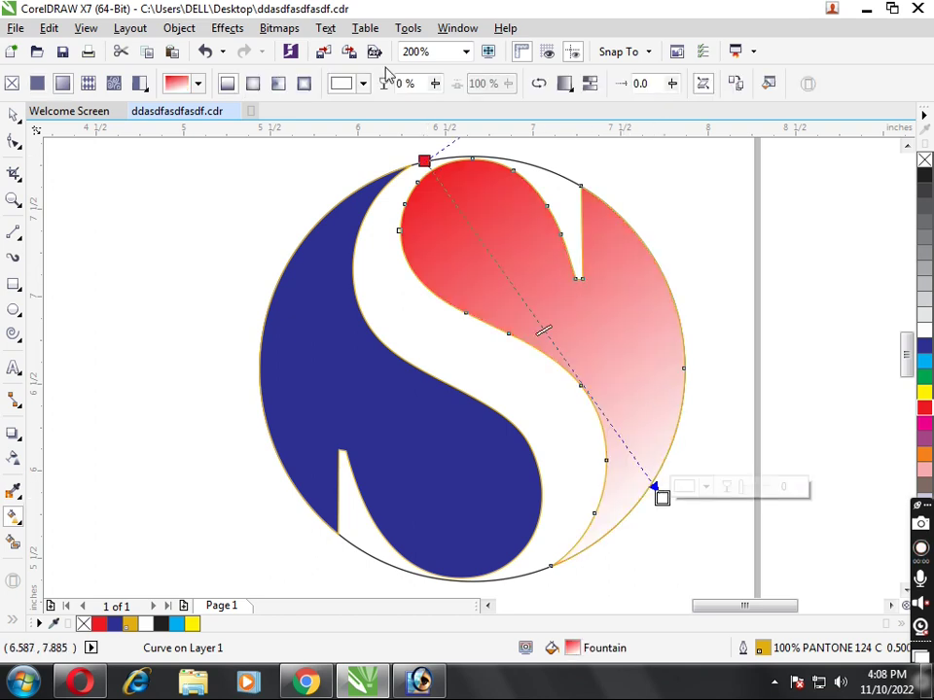
pyautogui.click(253, 86)
pyautogui.moveTo(536, 318)
pyautogui.mouseDown()
pyautogui.moveTo(449, 227)
pyautogui.moveTo(404, 205)
pyautogui.mouseUp()
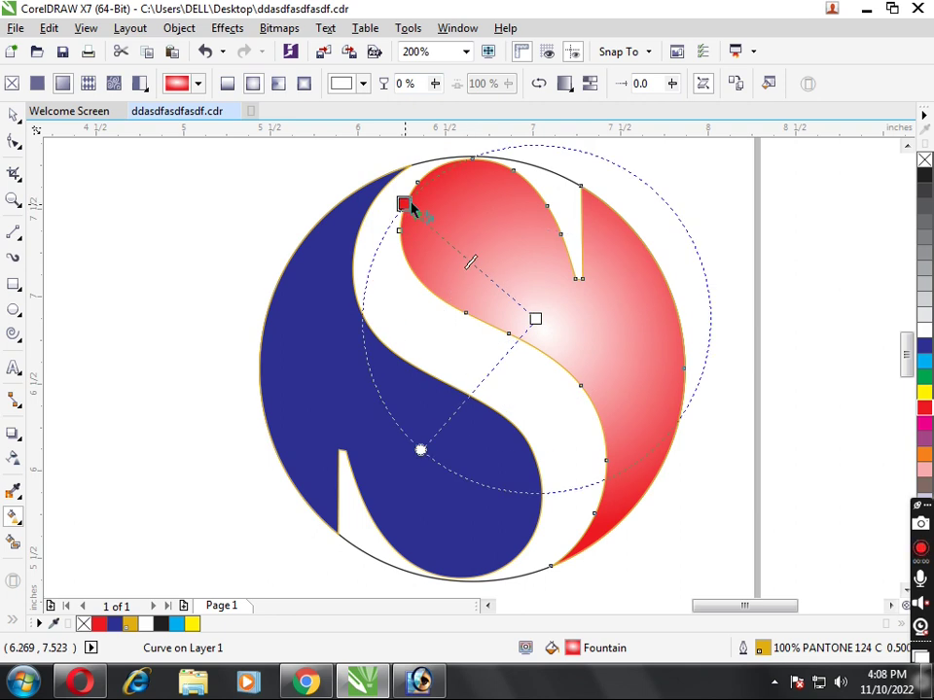
pyautogui.moveTo(536, 318)
pyautogui.mouseDown()
pyautogui.moveTo(570, 357)
pyautogui.moveTo(563, 336)
pyautogui.mouseUp()
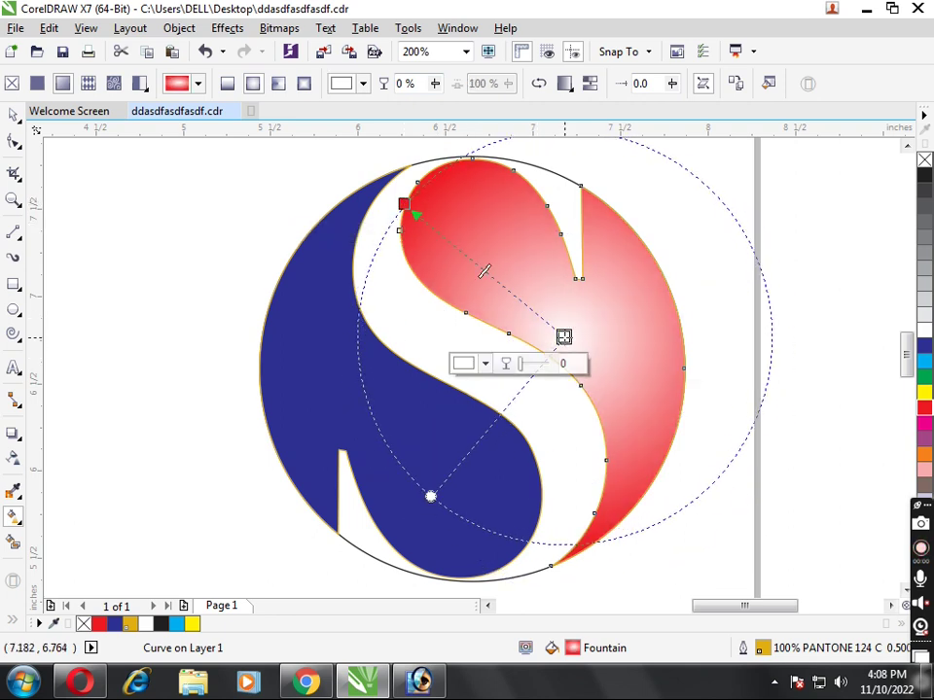
pyautogui.press('space')
pyautogui.click(327, 375)
pyautogui.press('space')
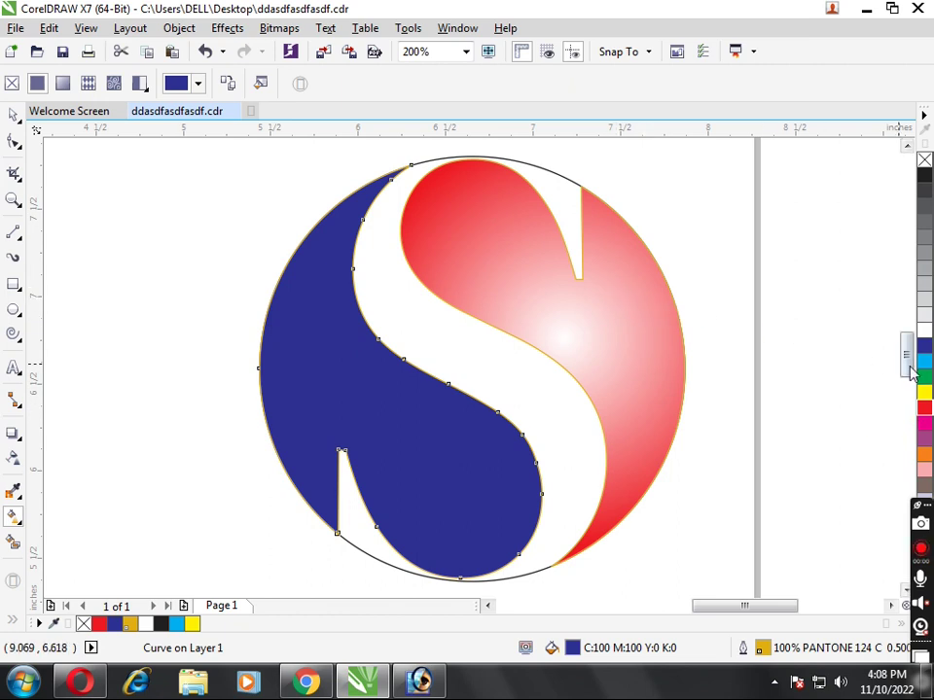
# - Apply an elliptical blue-to-white fountain fill, centre nudged up and edge extended down
pyautogui.moveTo(401, 172); pyautogui.dragTo(313, 589)
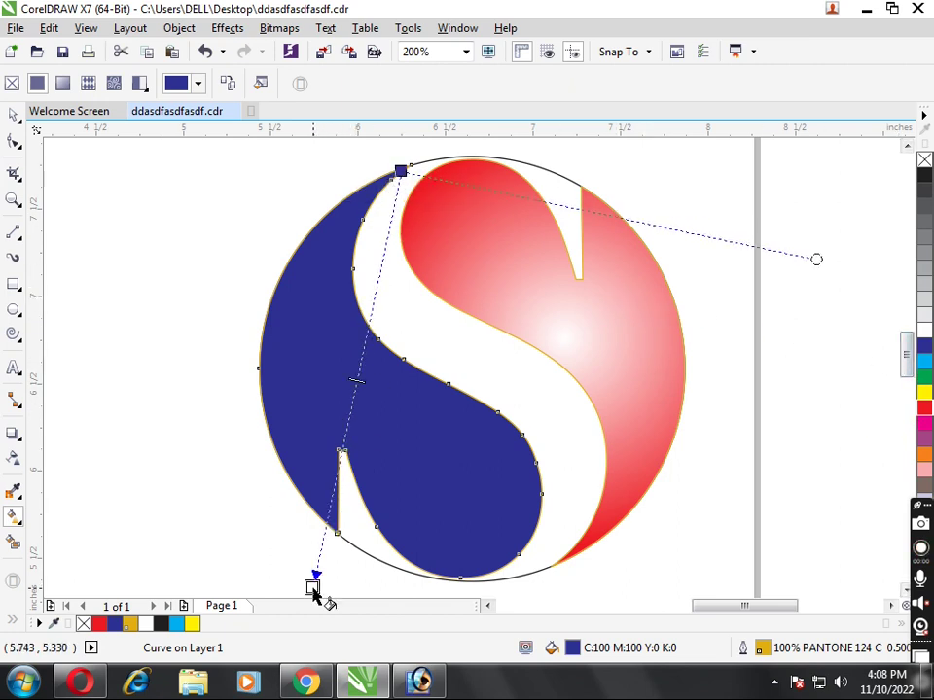
pyautogui.click(253, 84)
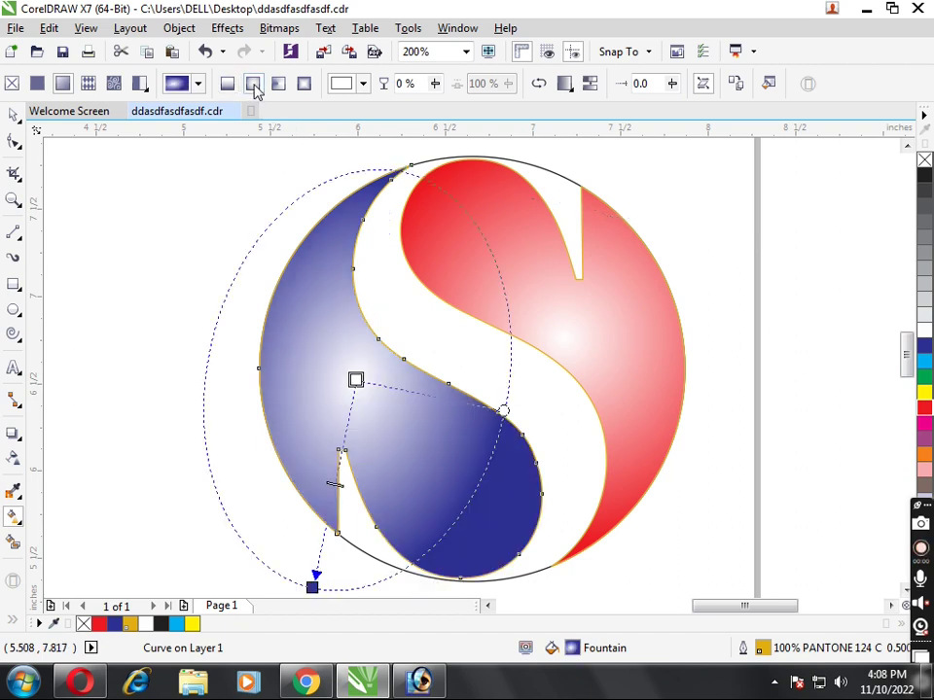
pyautogui.moveTo(356, 379); pyautogui.dragTo(350, 355)
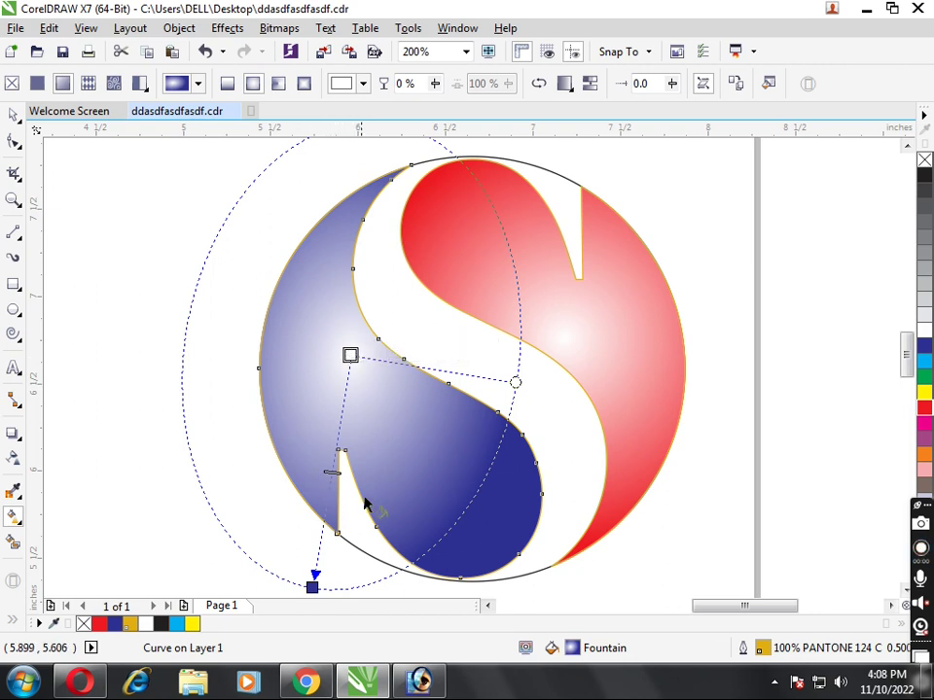
pyautogui.moveTo(516, 383)
pyautogui.mouseDown()
pyautogui.moveTo(521, 429)
pyautogui.moveTo(495, 520)
pyautogui.moveTo(530, 520)
pyautogui.mouseUp()
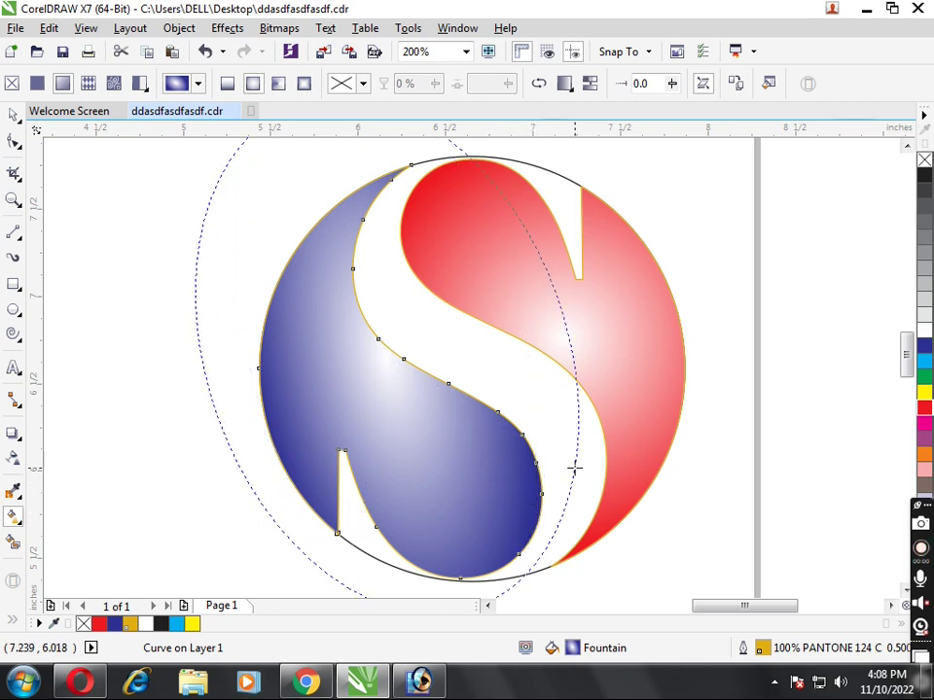
pyautogui.press('space')
# - Zoom to the full page and group the four logo pieces into one object
pyautogui.click(153, 273)
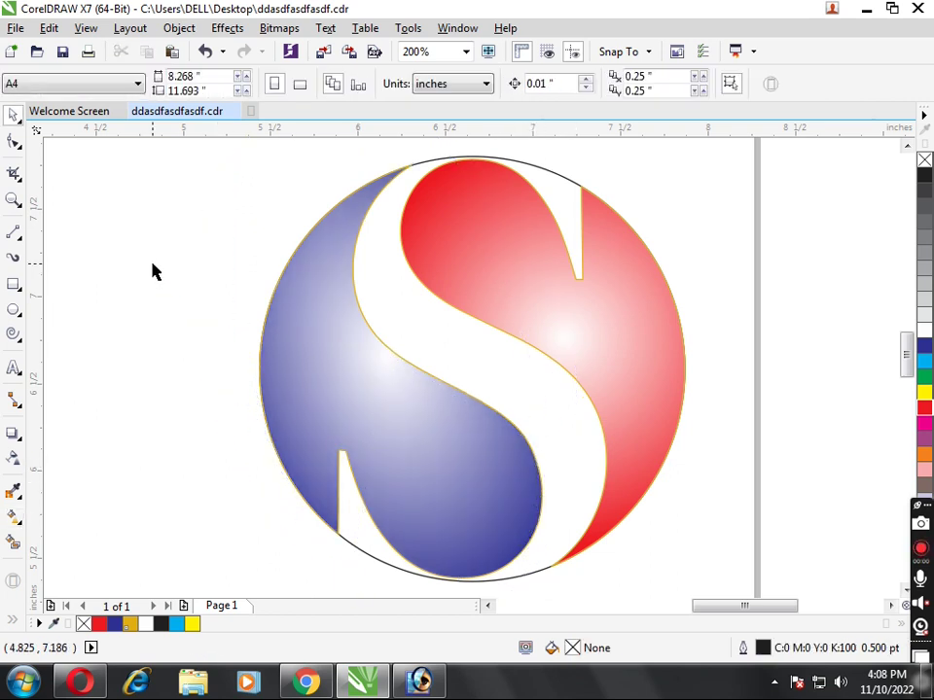
pyautogui.hotkey('shift', 'F4')
pyautogui.moveTo(442, 256); pyautogui.dragTo(580, 418)
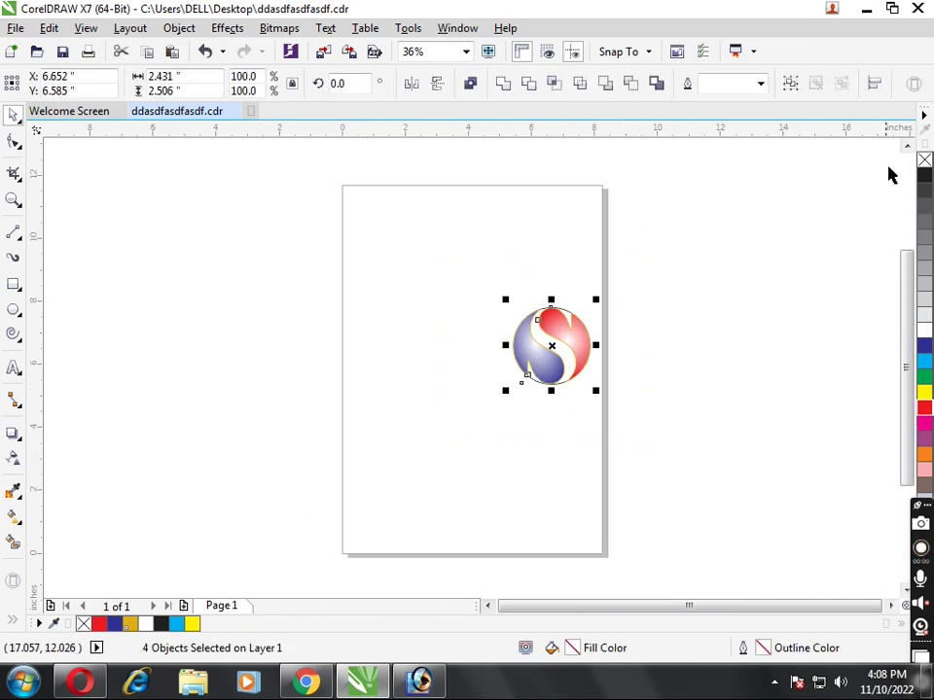
pyautogui.click(465, 299)
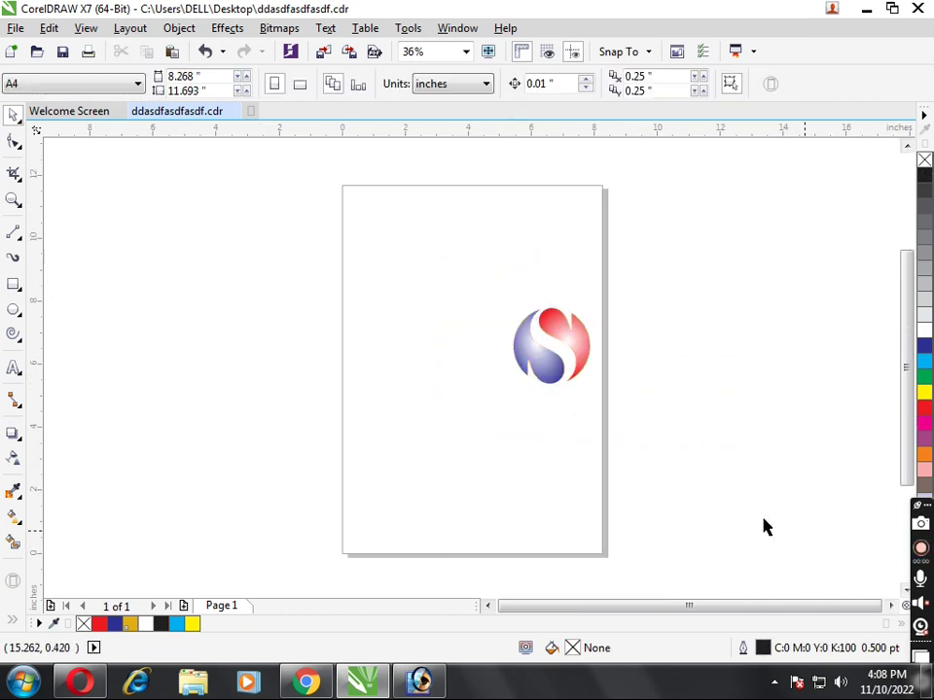
pyautogui.moveTo(762, 525); pyautogui.dragTo(491, 287)
pyautogui.hotkey('ctrl', 'g')
# - Move the grouped logo up and left on the page, then zoom to fit it
pyautogui.moveTo(560, 340); pyautogui.dragTo(453, 309)
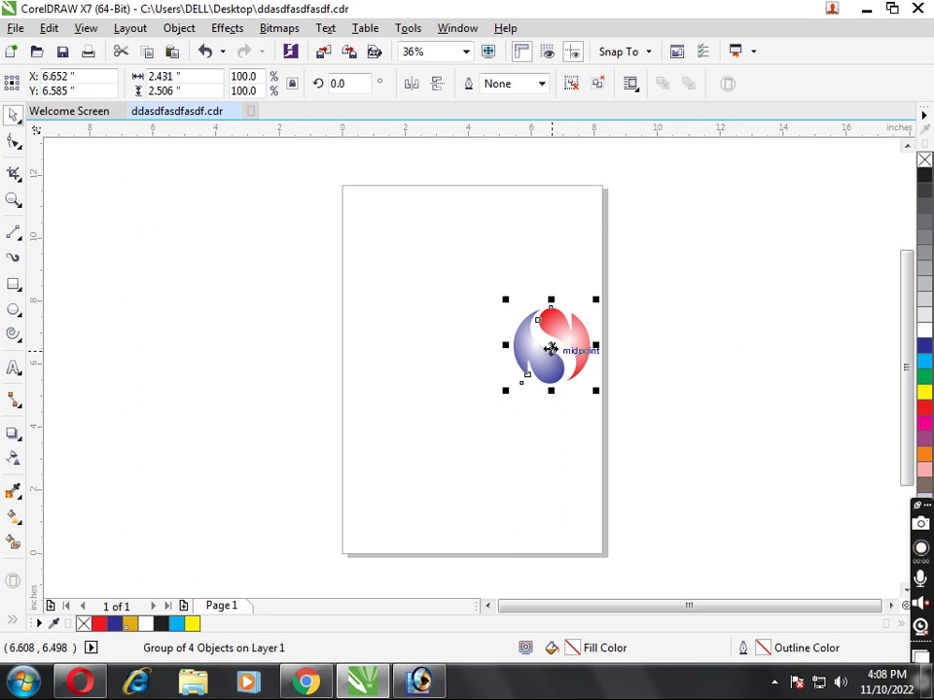
pyautogui.click(552, 436)
pyautogui.press('F4')
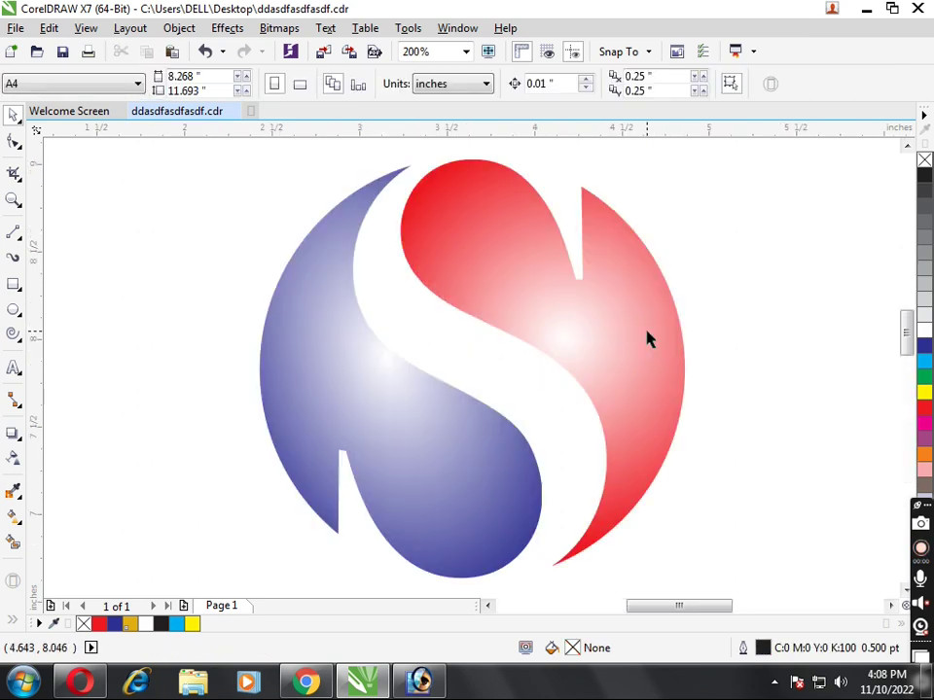